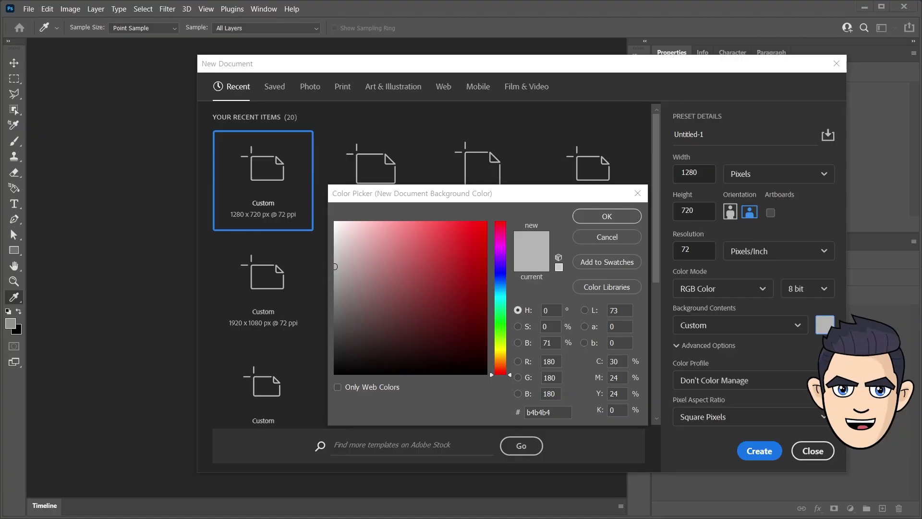
Step: Create the 1280×720 document with a b4b4b4 grey background and duplicate it as Layer 1
left_click(606, 217)
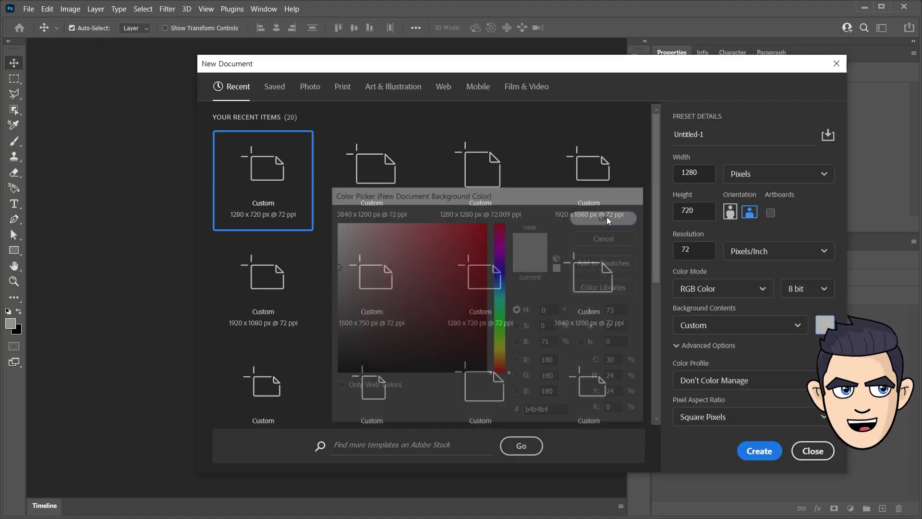
left_click(754, 450)
key("ctrl+j")
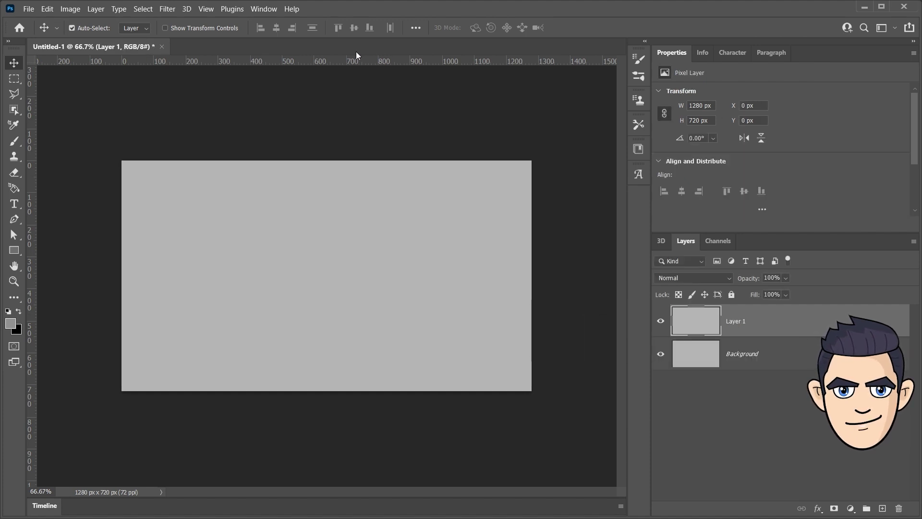
left_click(187, 9)
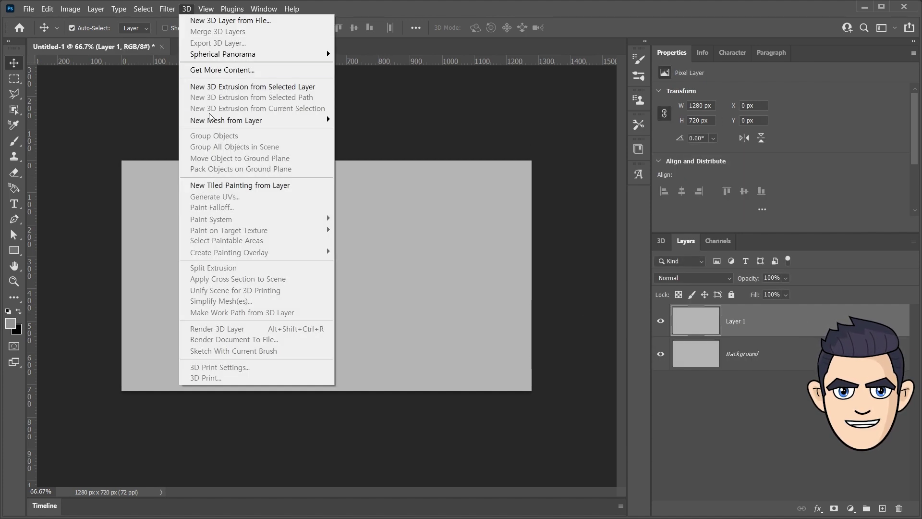
mouse_move(364, 130)
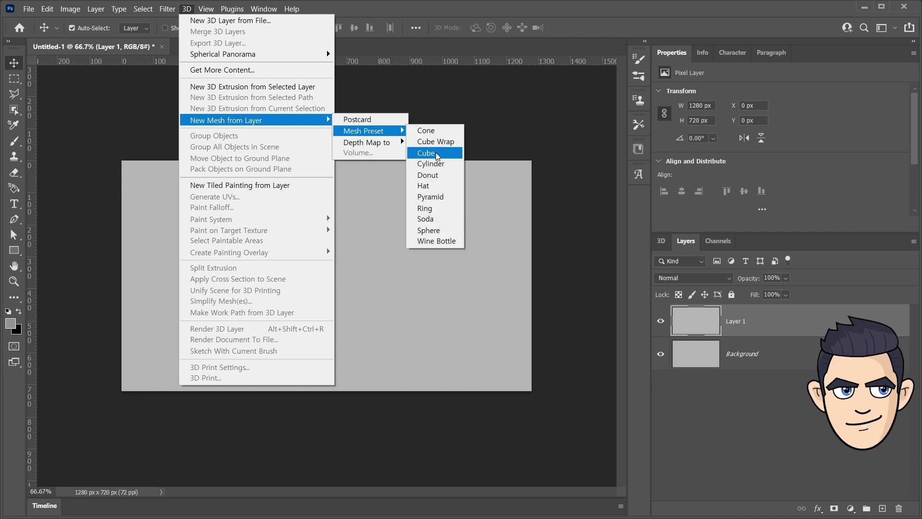
Step: Convert Layer 1 to a cube mesh, rotate it 32° on Y, and view it from slightly above
left_click(437, 156)
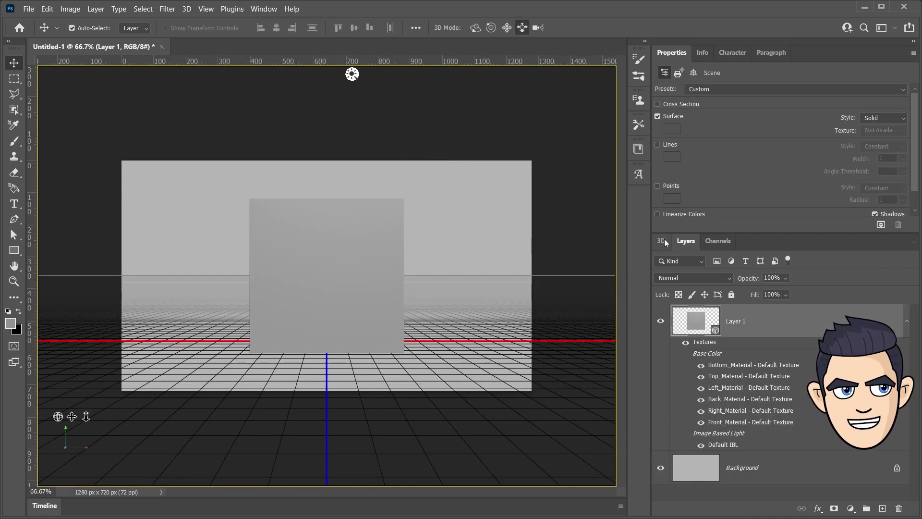
left_click(664, 241)
left_click(687, 313)
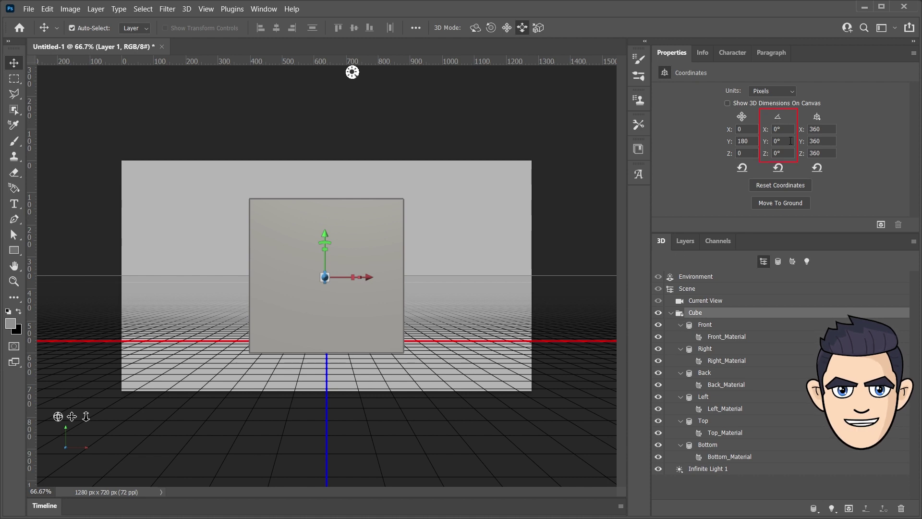
type("32")
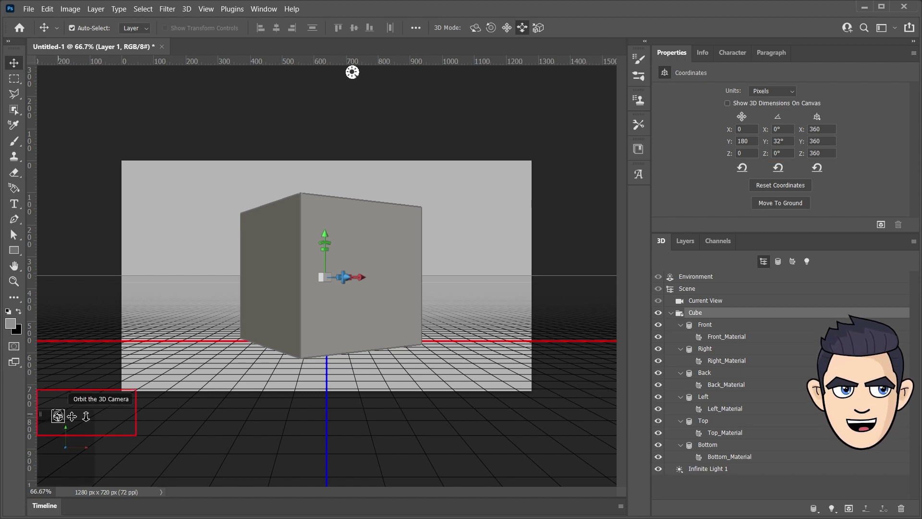
left_click_drag(58, 416, 68, 424)
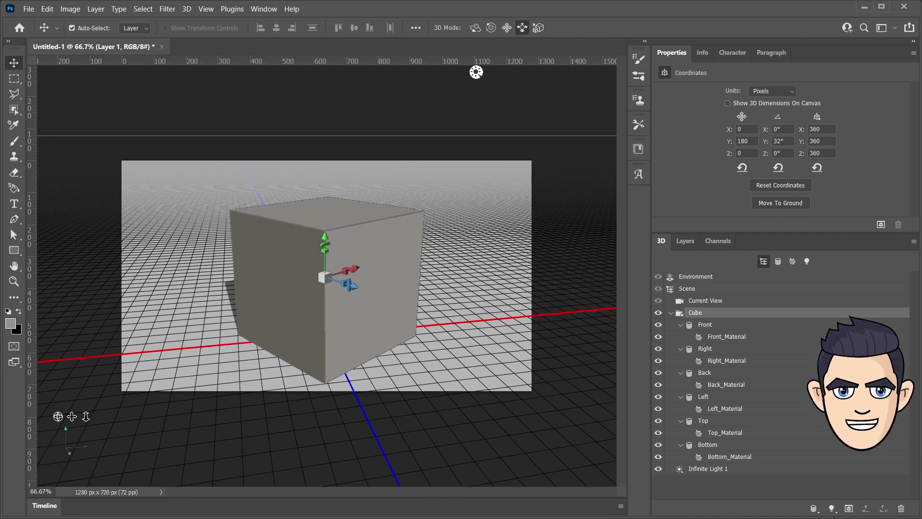
Step: Step through the cube's six face materials, ending on Front_Material
left_click(712, 337)
left_click(713, 362)
left_click(714, 385)
left_click(715, 409)
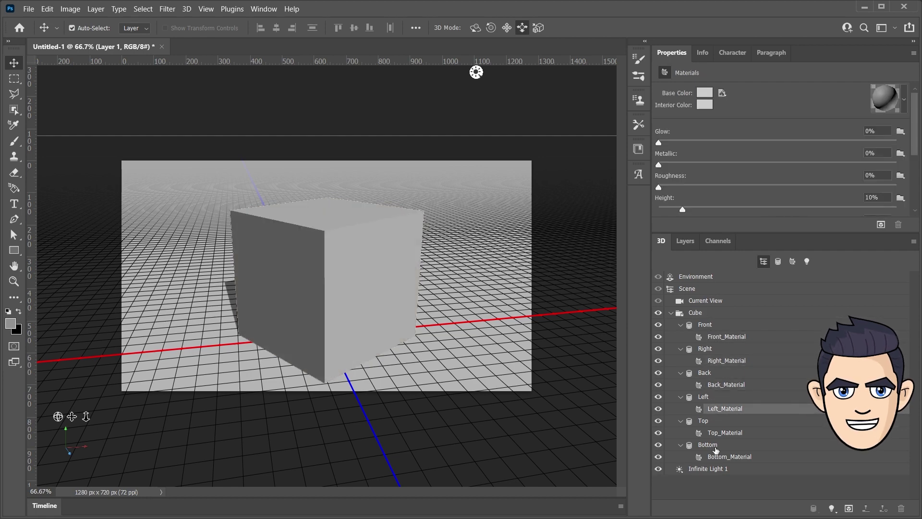
left_click(722, 438)
left_click(723, 459)
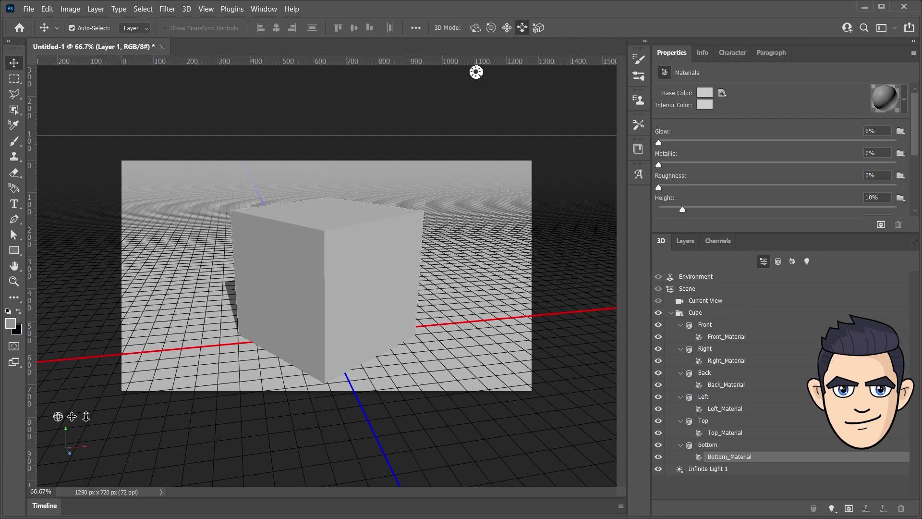
left_click(735, 338)
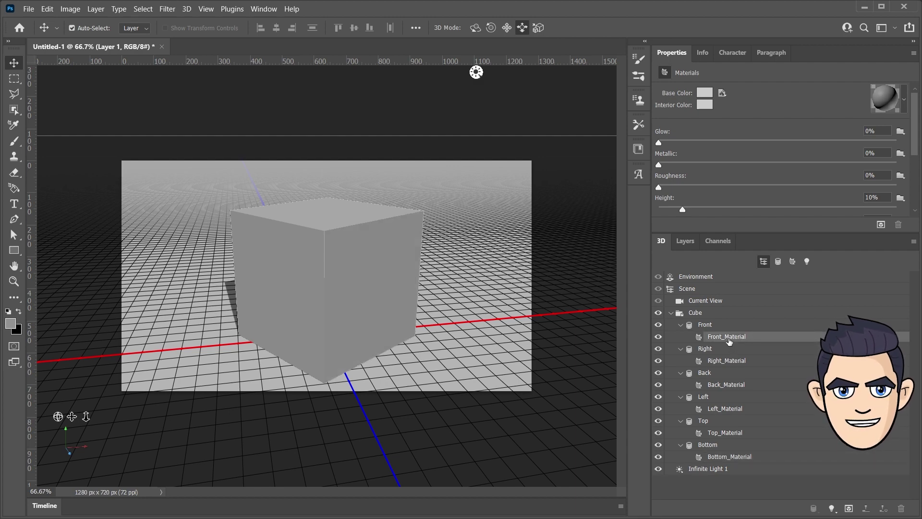
Step: Rename the materials Front_Material 2, Right_Material 3 and Back_Material 5
double_click(729, 338)
key("End")
type("2")
key("Return")
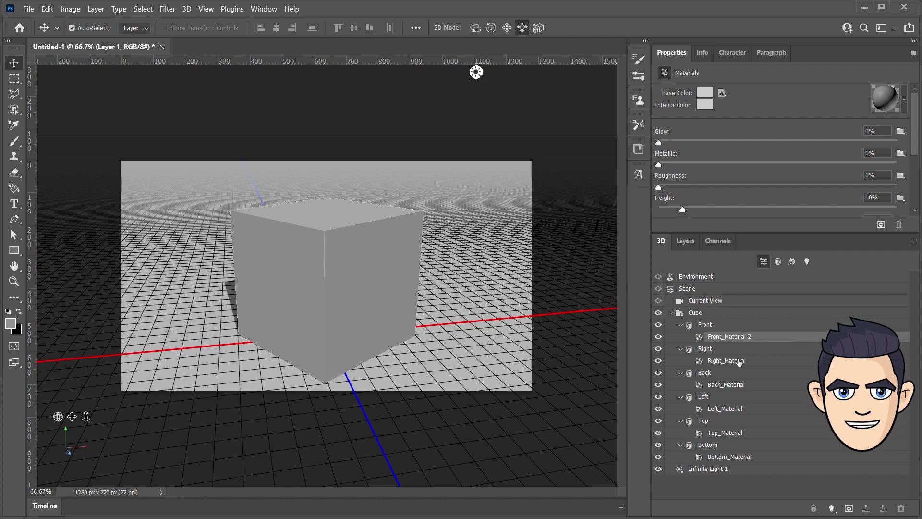
double_click(738, 361)
key("End")
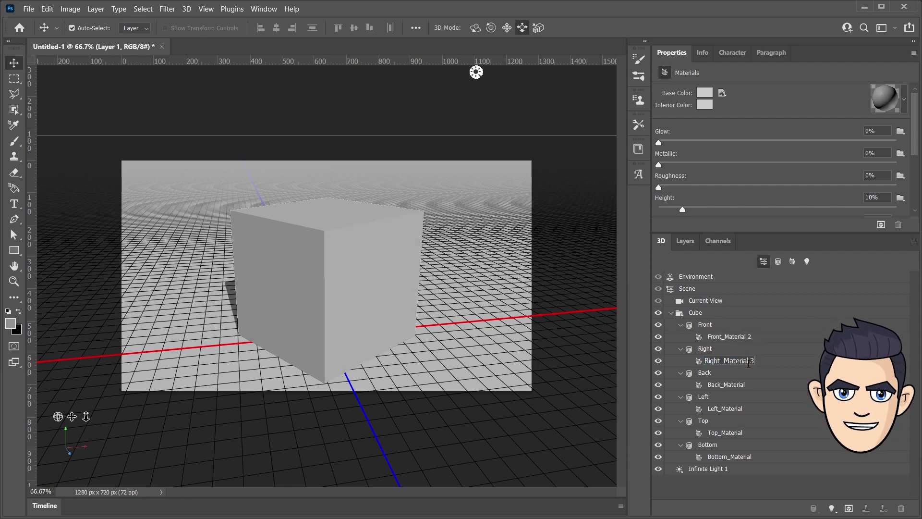
key("Return")
double_click(738, 385)
key("End")
type("5")
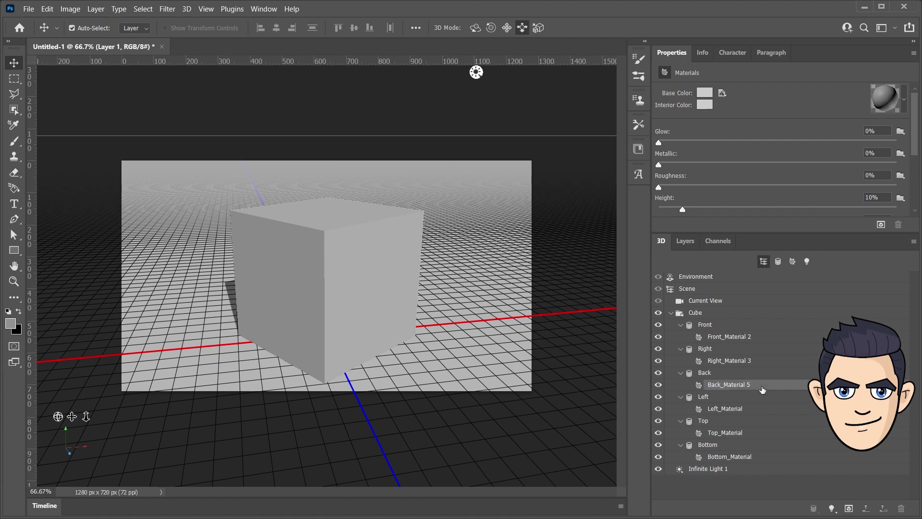
Step: Rename Left_Material 4, Top_Material 1 and Bottom_Material 6, then show the front material's settings
double_click(725, 409)
key("End")
type("4")
key("Return")
double_click(725, 433)
key("End")
type("1")
key("Return")
double_click(729, 456)
key("End")
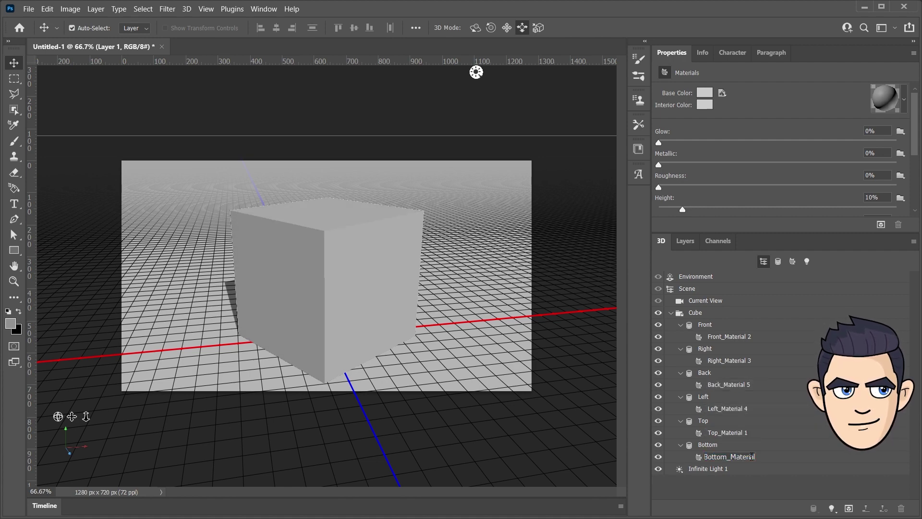
type(" 6")
key("Return")
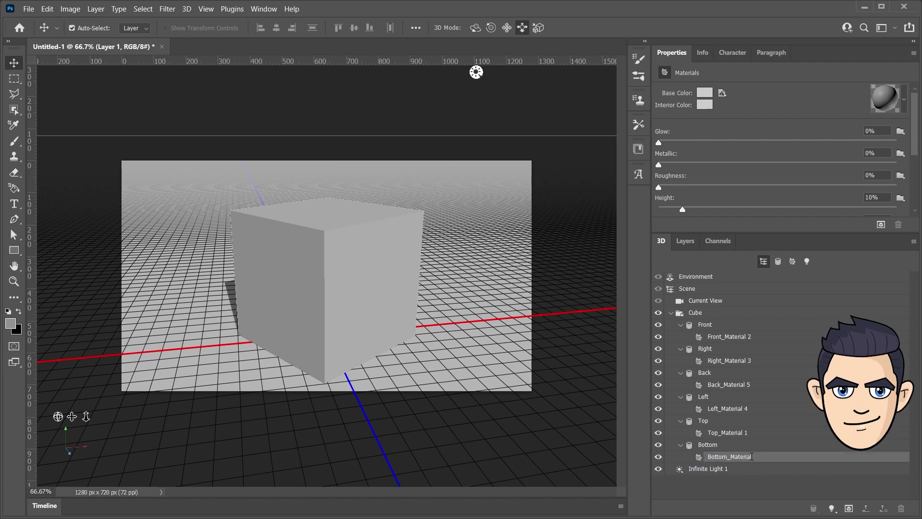
left_click(726, 338)
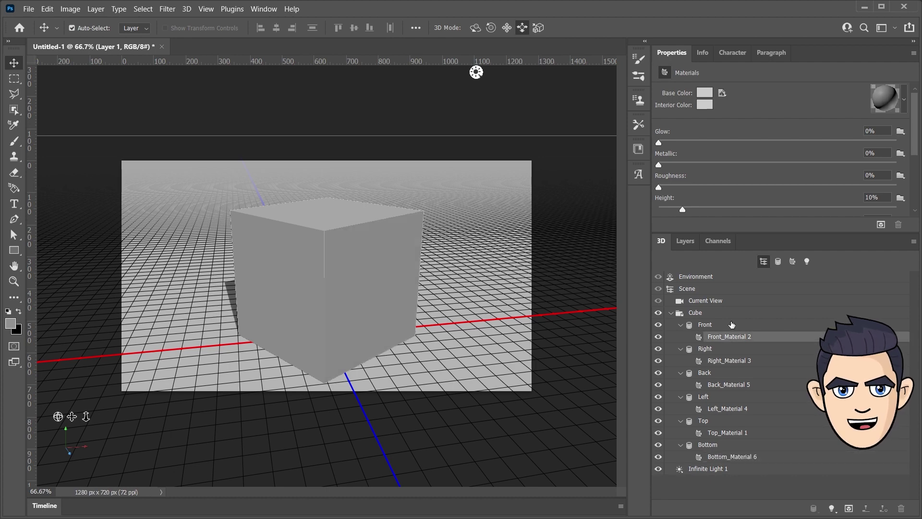
left_click_drag(760, 232, 776, 255)
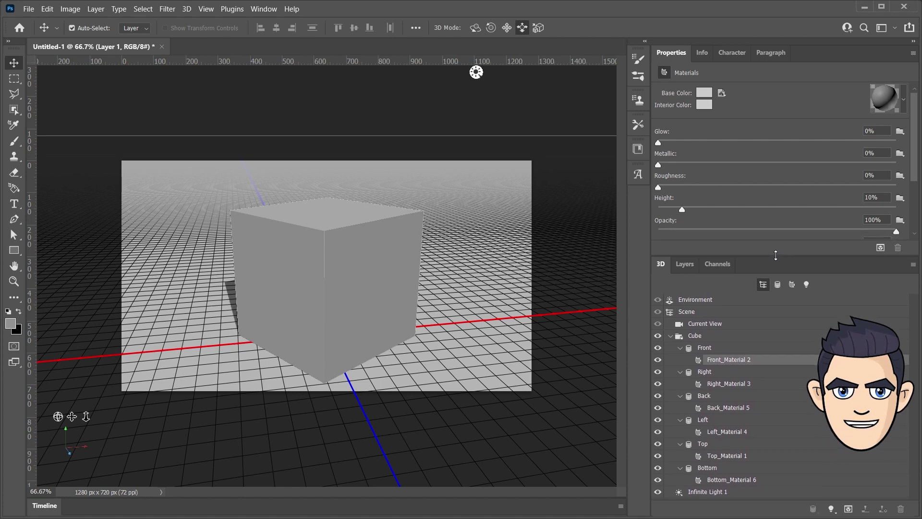
Step: Apply dice_02 as the front face texture and dice_03 as the right face texture
left_click(723, 94)
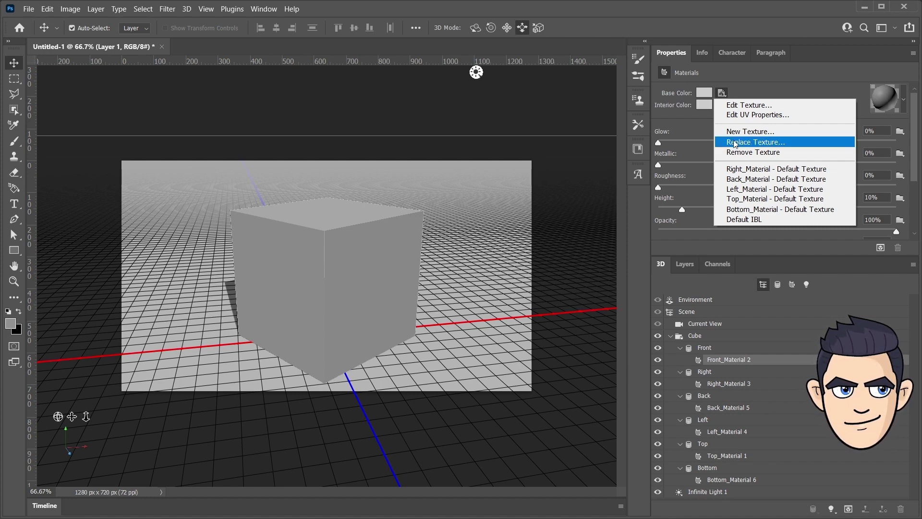
left_click(736, 143)
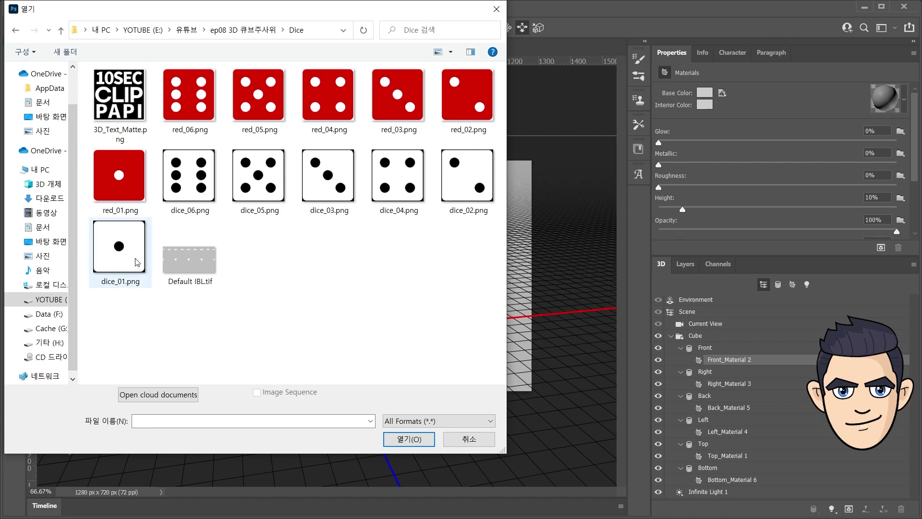
left_click(452, 183)
left_click(422, 443)
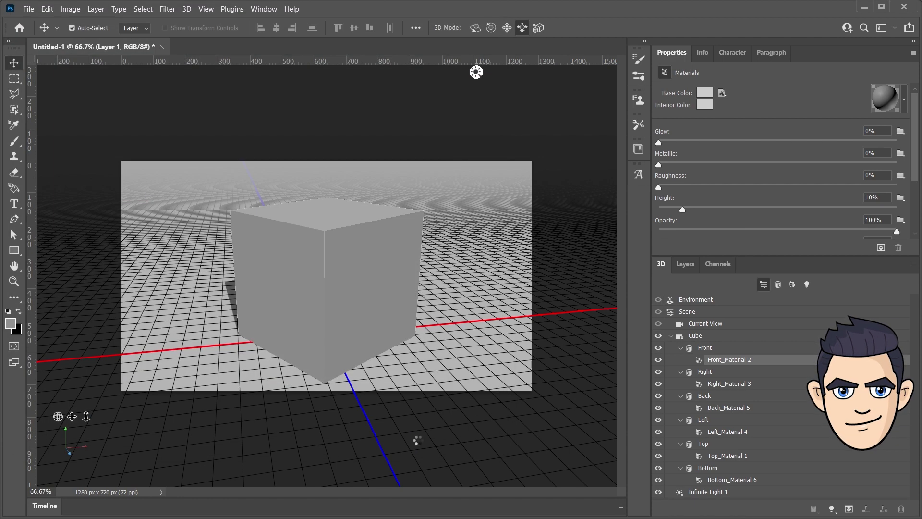
left_click(712, 384)
left_click(723, 93)
left_click(756, 142)
left_click(421, 443)
left_click(728, 408)
Step: Apply dice_05 as the back face texture and dice_04 as the left face texture
left_click(723, 93)
left_click(756, 142)
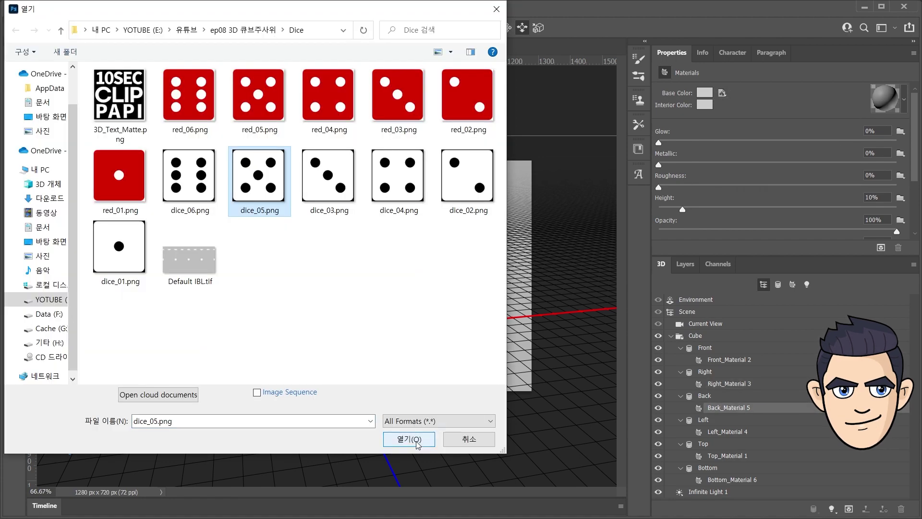
left_click(422, 443)
left_click(728, 431)
left_click(722, 93)
left_click(756, 142)
left_click(392, 202)
left_click(422, 443)
left_click(728, 455)
left_click(722, 92)
Step: Apply dice_01 as the top face texture and dice_06 as the bottom face texture
left_click(737, 142)
double_click(119, 246)
left_click(729, 479)
left_click(723, 93)
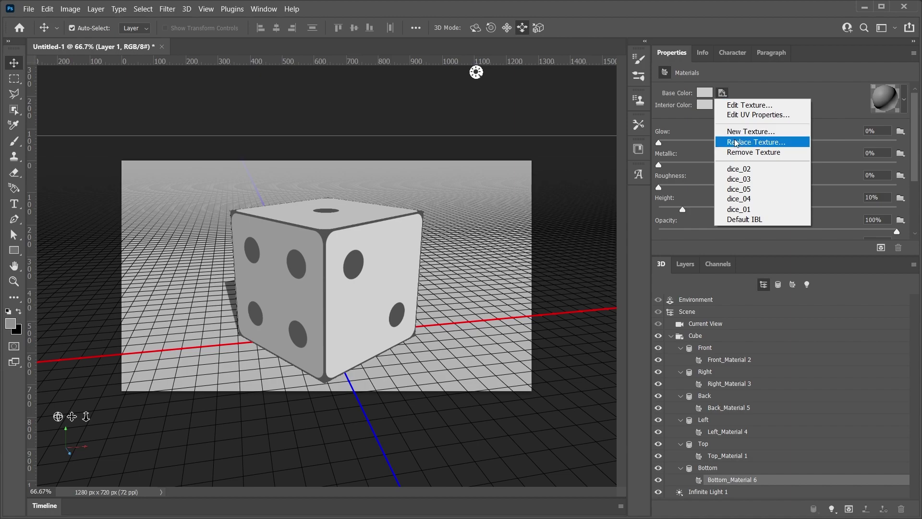
left_click(749, 142)
left_click(190, 178)
left_click(409, 440)
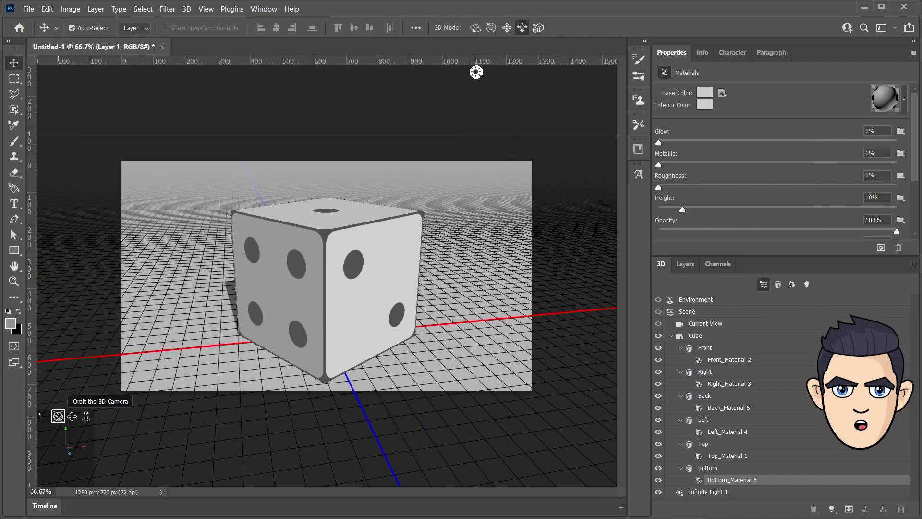
Step: Orbit the die, then reset the Current View camera to the Default view
mouse_move(507, 72)
left_mouse_down()
mouse_move(609, 113)
mouse_move(534, 72)
mouse_move(165, 72)
mouse_move(183, 72)
mouse_move(165, 72)
mouse_move(64, 481)
mouse_move(354, 73)
mouse_move(602, 72)
mouse_move(107, 72)
mouse_move(44, 101)
left_mouse_up()
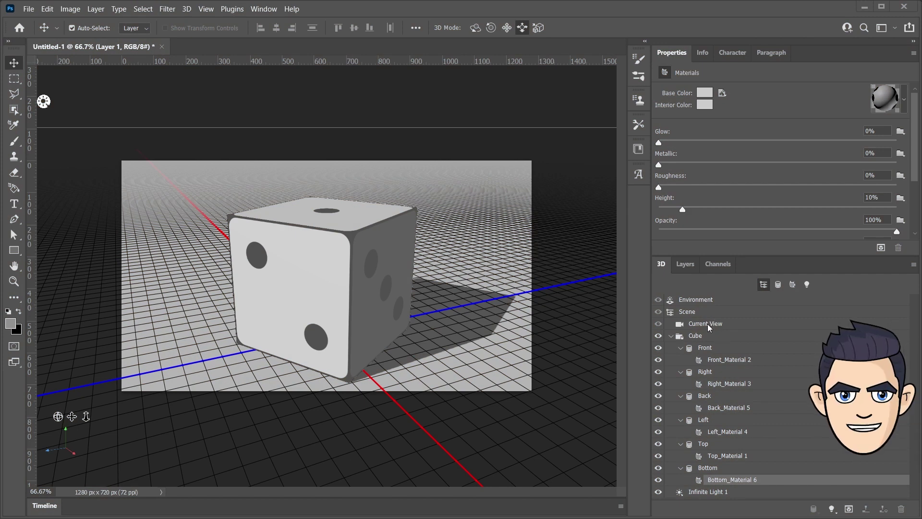
left_click(702, 327)
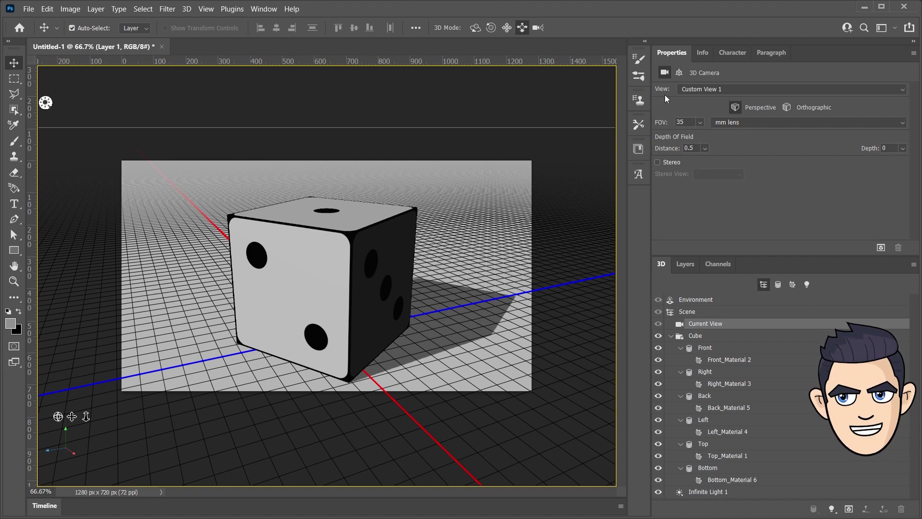
left_click(737, 91)
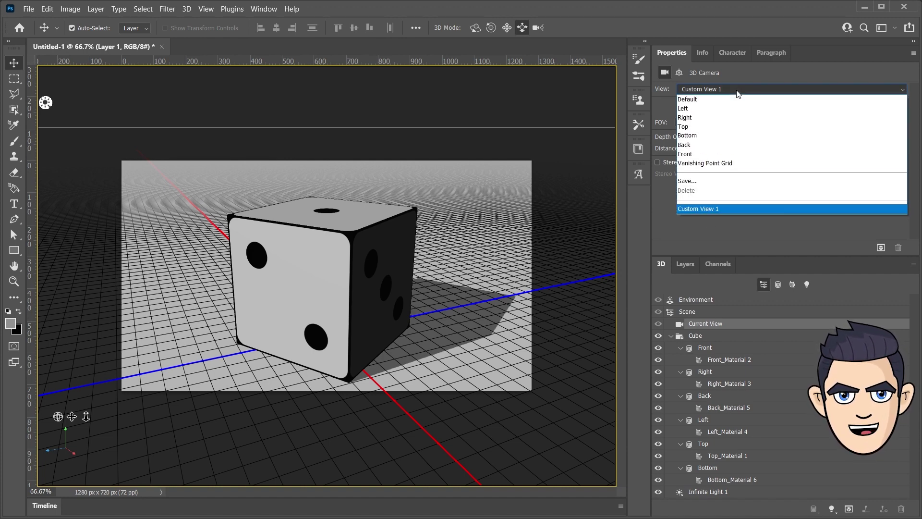
left_click(728, 98)
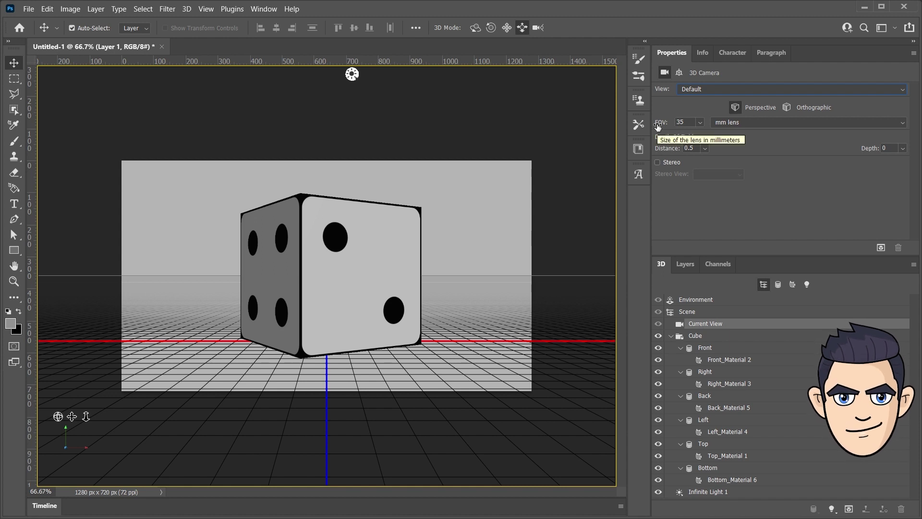
left_click(701, 123)
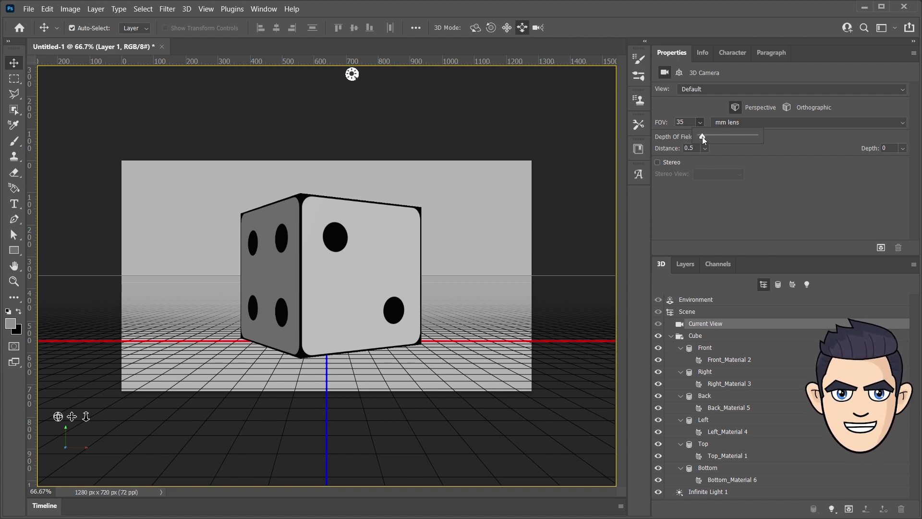
Step: Change the camera lens to 10 mm and orbit and pan to lift the die in frame
left_click_drag(702, 136, 668, 121)
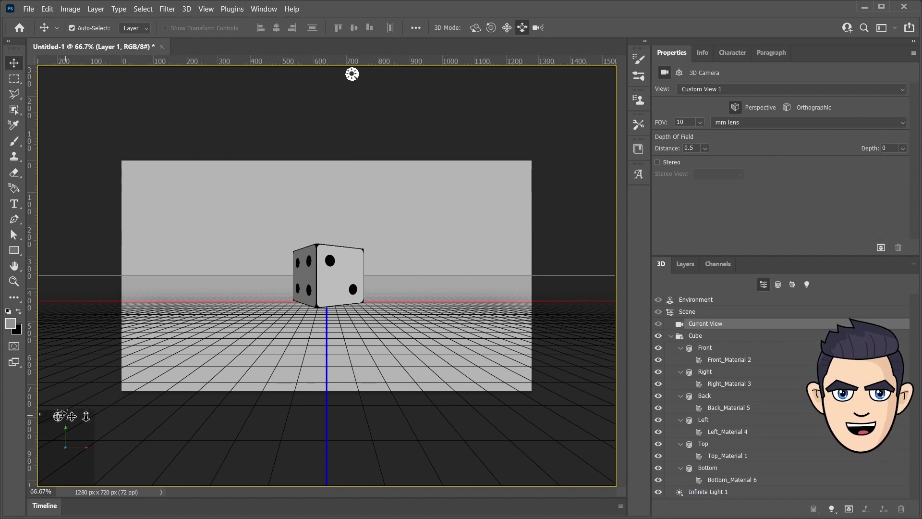
left_click_drag(58, 416, 113, 485)
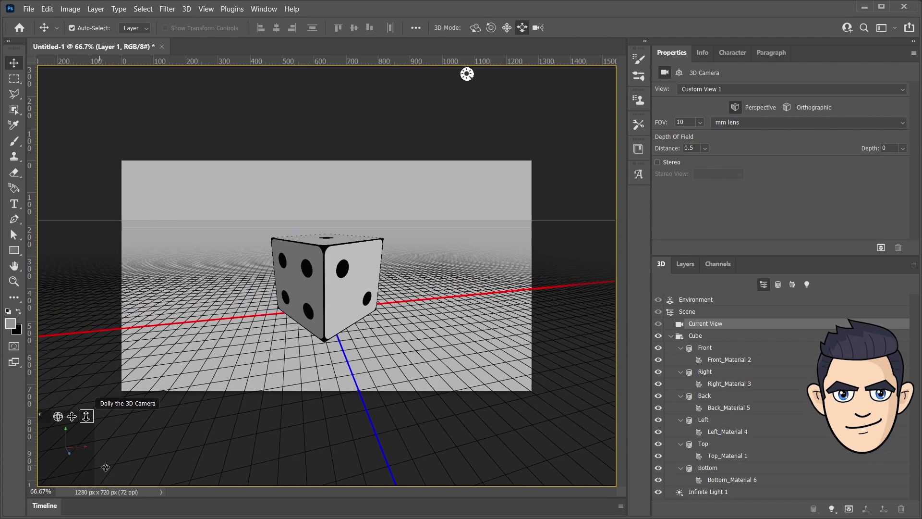
mouse_move(72, 417)
left_mouse_down()
mouse_move(69, 409)
mouse_move(57, 416)
mouse_move(84, 403)
mouse_move(71, 412)
left_mouse_up()
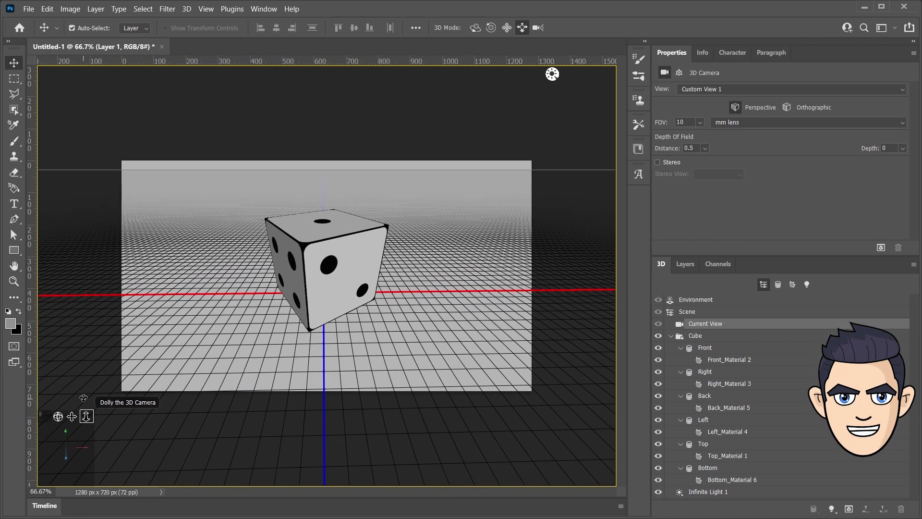
left_click(679, 73)
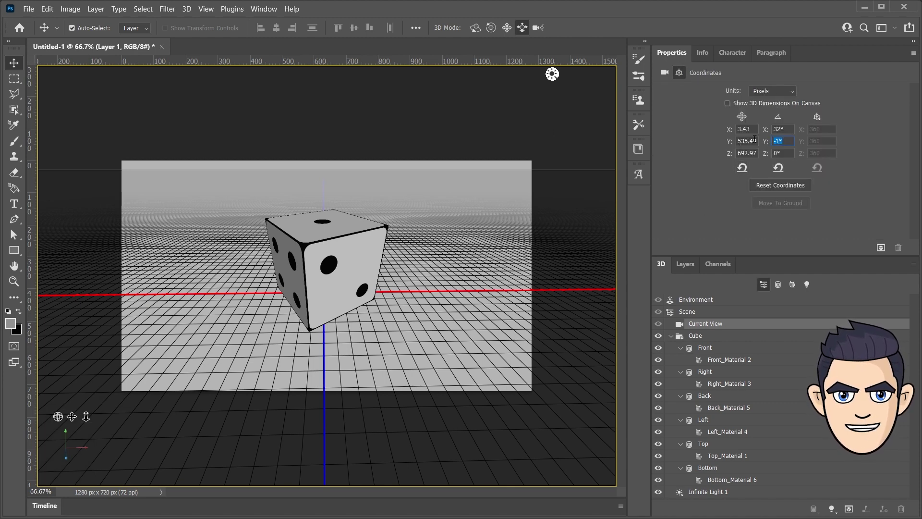
Step: Level the camera's Y rotation to 0° and save the view as 'cam 10mm'
type("0")
key("Return")
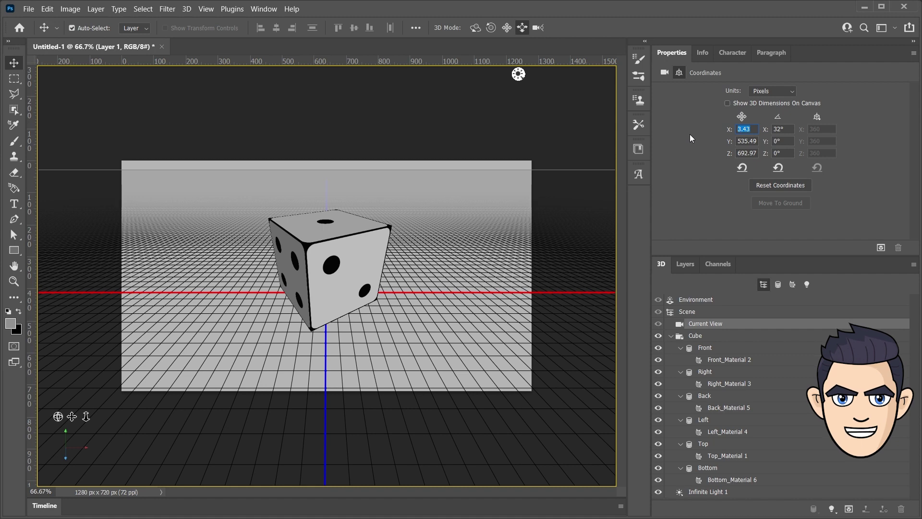
type("0")
left_click(664, 73)
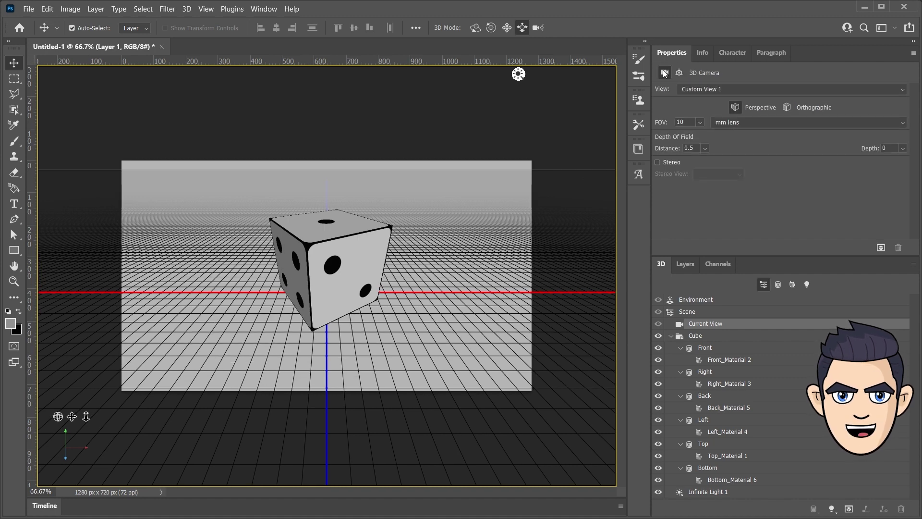
left_click(709, 89)
left_click(709, 163)
type("cam 10mm")
left_click(548, 174)
Step: Orbit away, then return to the saved cam 10mm view
left_click_drag(58, 416, 161, 412)
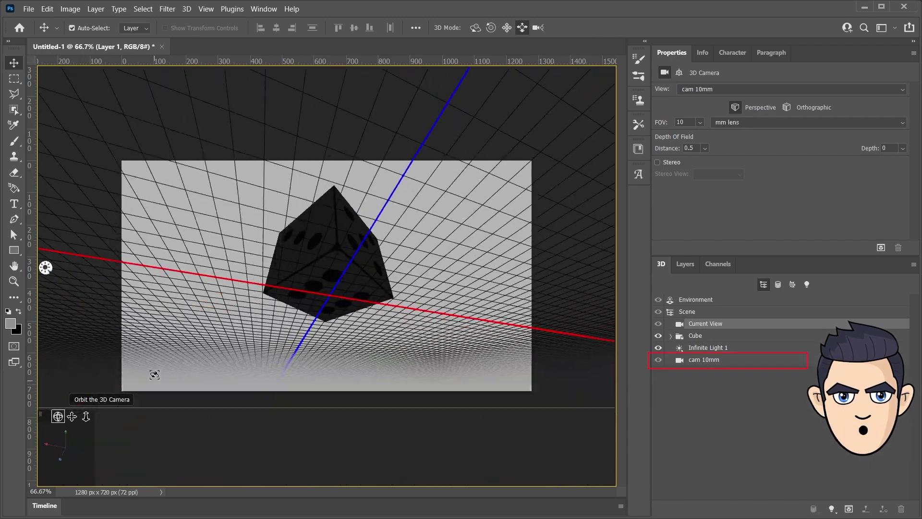
left_click(704, 360)
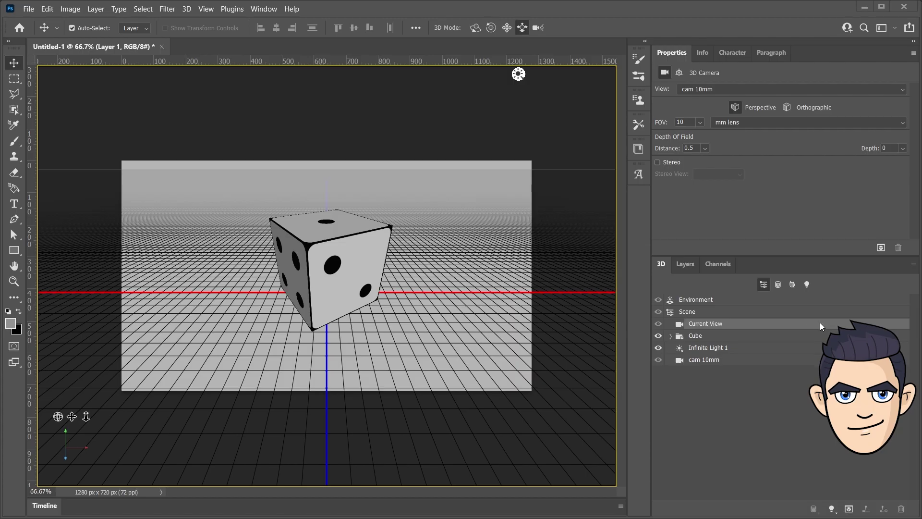
left_click(881, 247)
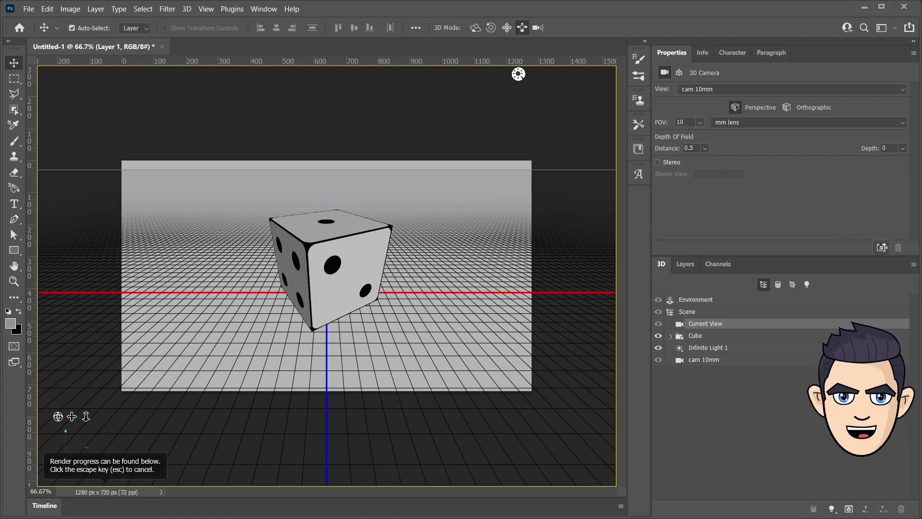
Step: Cancel the in-progress render, then select Infinite Light 1
key("Escape")
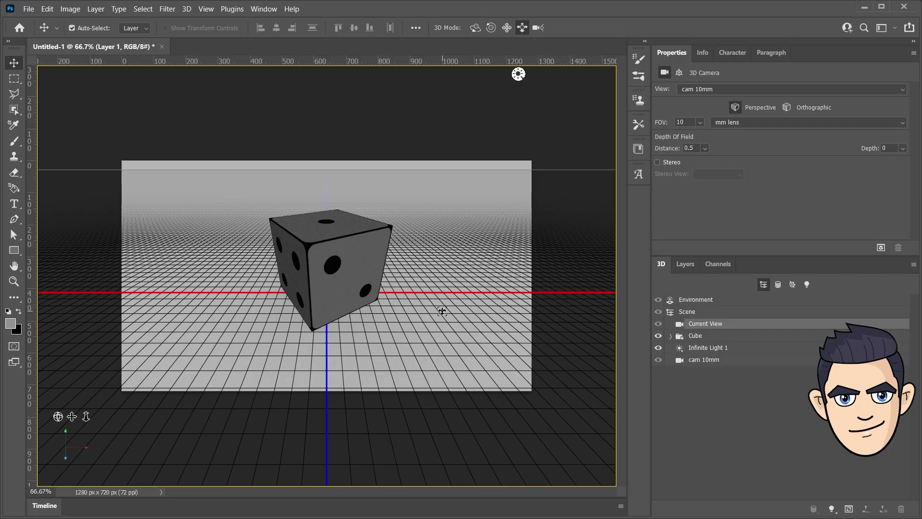
left_click(701, 348)
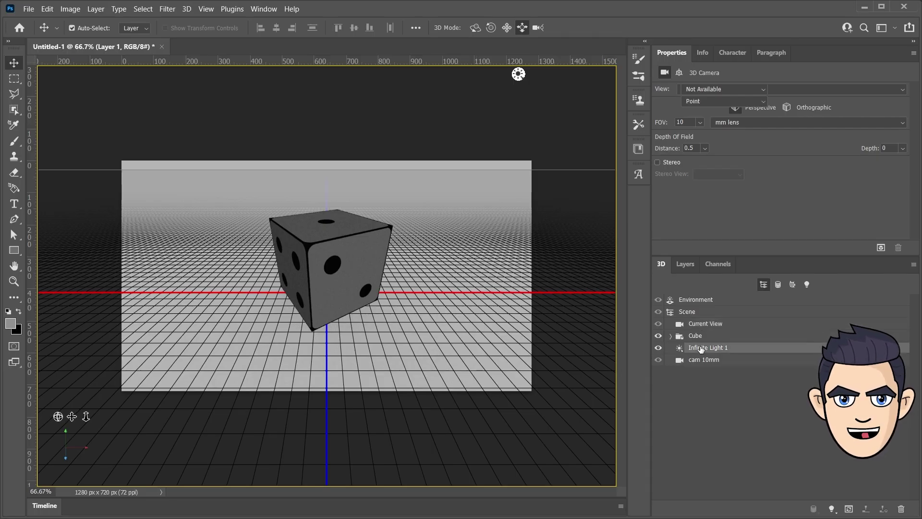
Step: Apply the 3D Print Preview Lighting preset and rename Front and Left lights to Key and Fill
left_click(718, 91)
left_click(717, 100)
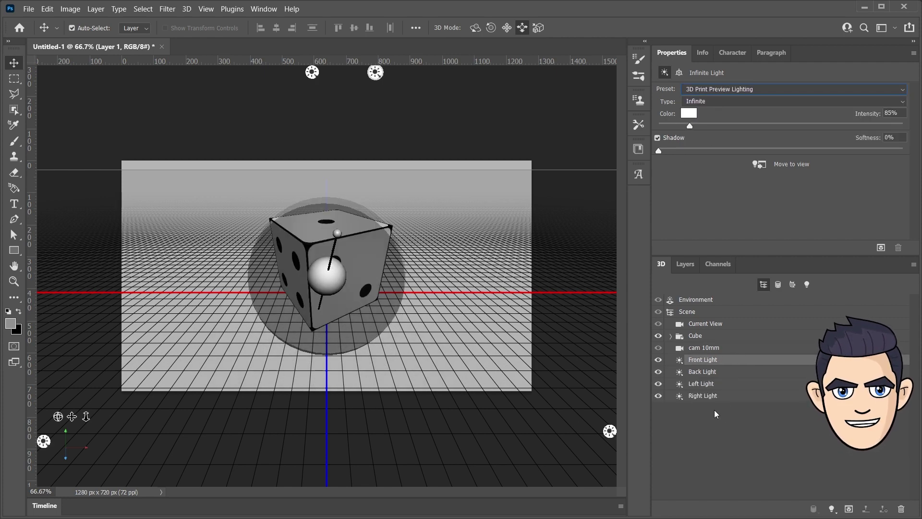
double_click(700, 362)
type("Key")
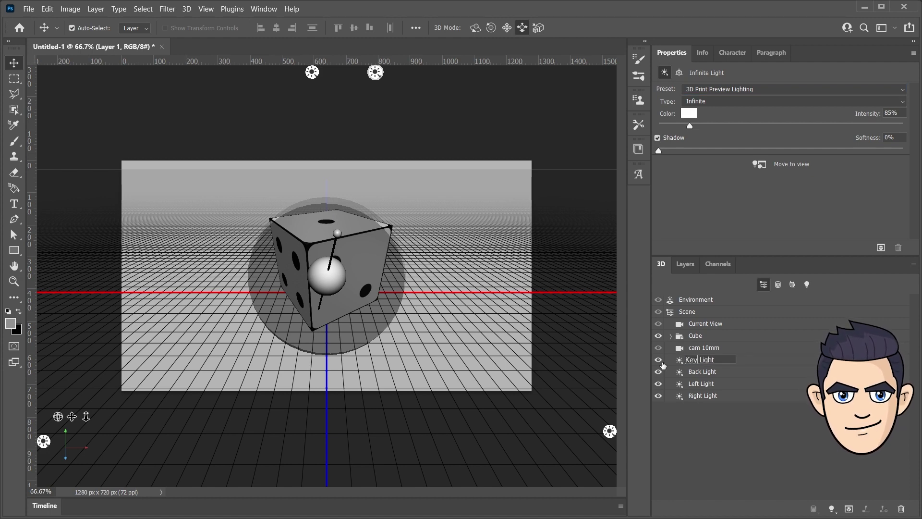
key("Return")
left_click(699, 383)
double_click(699, 383)
type("Fill")
key("Return")
Step: Aim the Key Light, with intensity 120% and shadow softness 30%
left_click(701, 362)
left_click_drag(337, 233, 381, 180)
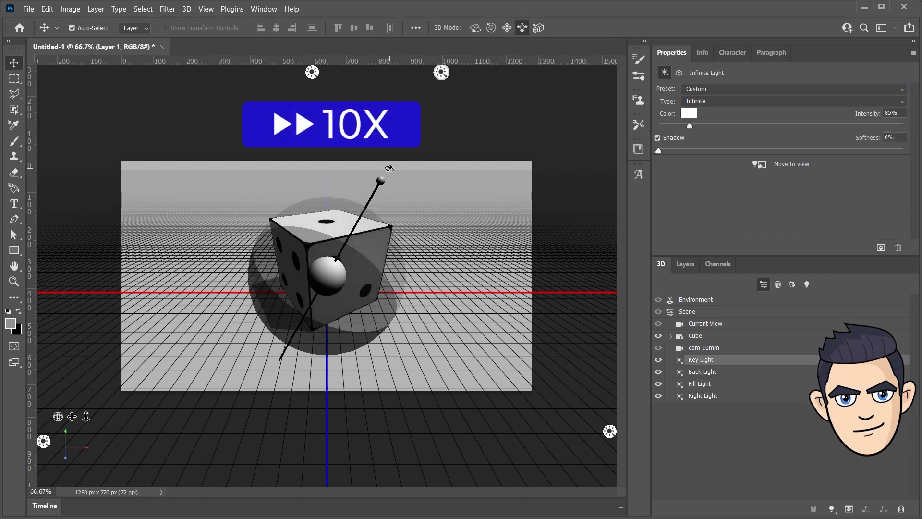
left_click_drag(689, 126, 701, 126)
left_click_drag(658, 151, 731, 151)
Step: Aim the Fill Light with shadows off and higher intensity, other lights hidden
left_click(699, 383)
left_click(689, 113)
left_click(545, 223)
left_click_drag(327, 276, 231, 346)
left_click(657, 137)
left_click_drag(700, 126, 761, 126)
Step: Rotate the Back Light's direction while the Key and Fill lights are hidden
left_click(658, 360)
left_click(658, 383)
left_click(702, 371)
left_click(689, 113)
left_click_drag(337, 270, 394, 143)
left_click(688, 114)
left_click(550, 216)
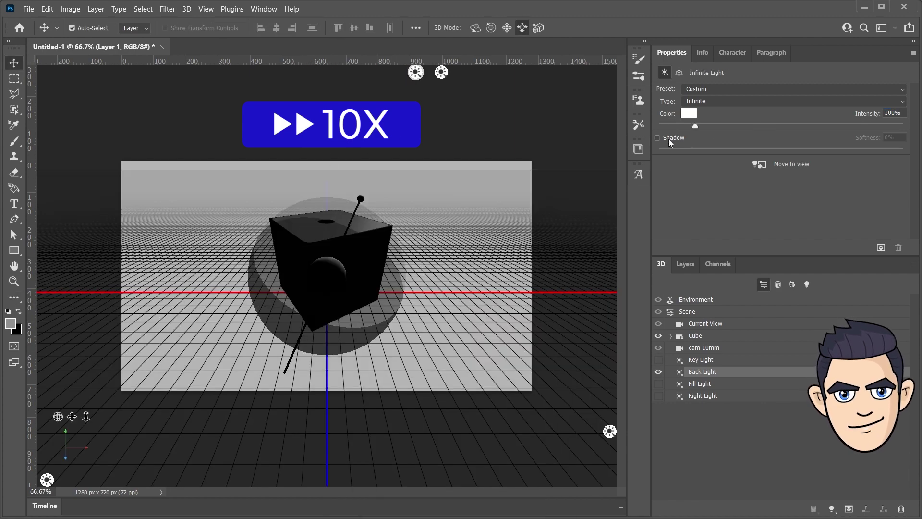
Step: Give the Right Light a green colour, 50% intensity and shadows on
left_click(658, 372)
left_click(659, 396)
left_click(703, 395)
left_click(689, 113)
left_click(550, 216)
left_click_drag(669, 126, 677, 126)
left_click(689, 113)
left_click(336, 373)
left_click(551, 216)
left_click(658, 137)
Step: Turn all four lights back on, then render the relit scene and stop it
left_click(658, 384)
left_click(700, 383)
left_click(658, 371)
left_click(702, 371)
left_click(659, 359)
left_click(881, 247)
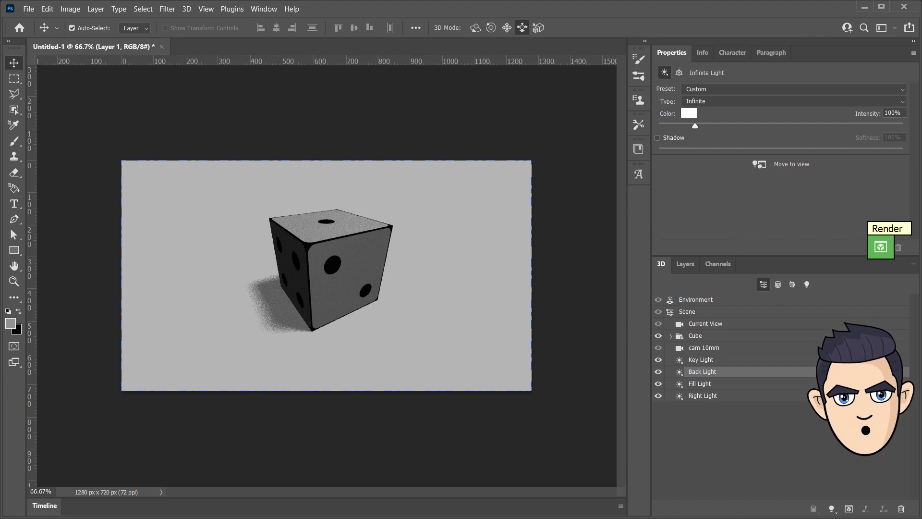
key("Escape")
left_click(684, 301)
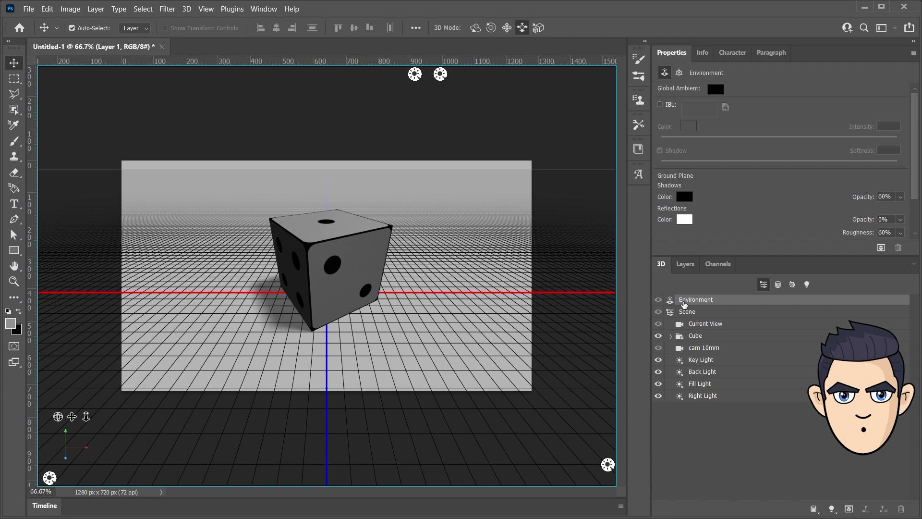
Step: Enable IBL, disable the environment shadow, set ground-plane shadow opacity to 100, and render
left_click(661, 104)
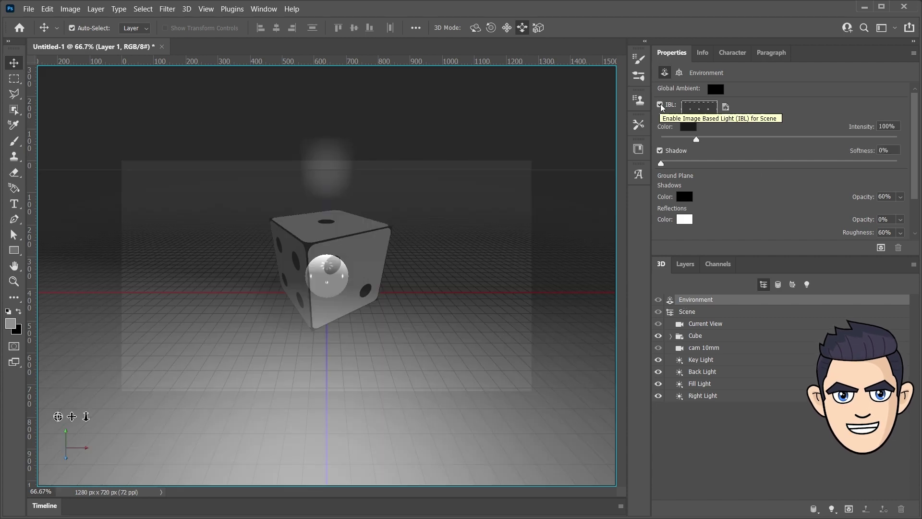
left_click(660, 151)
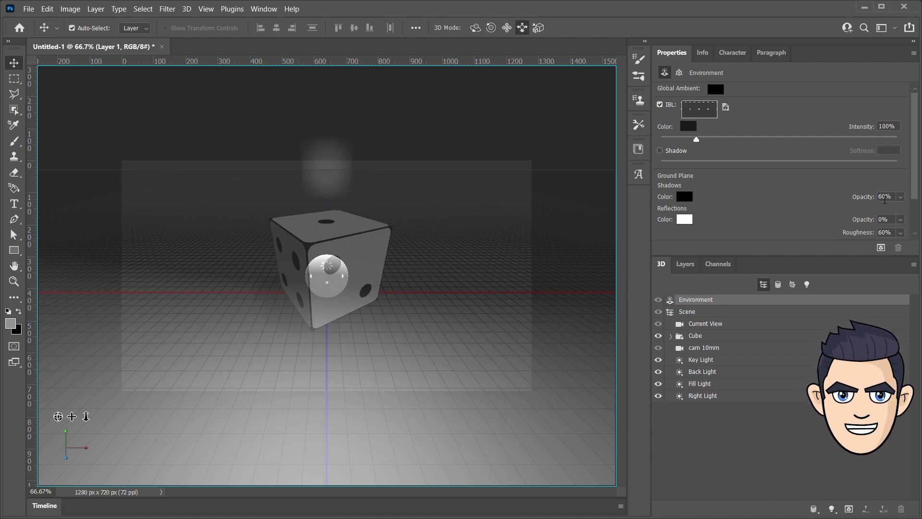
double_click(895, 196)
type("100")
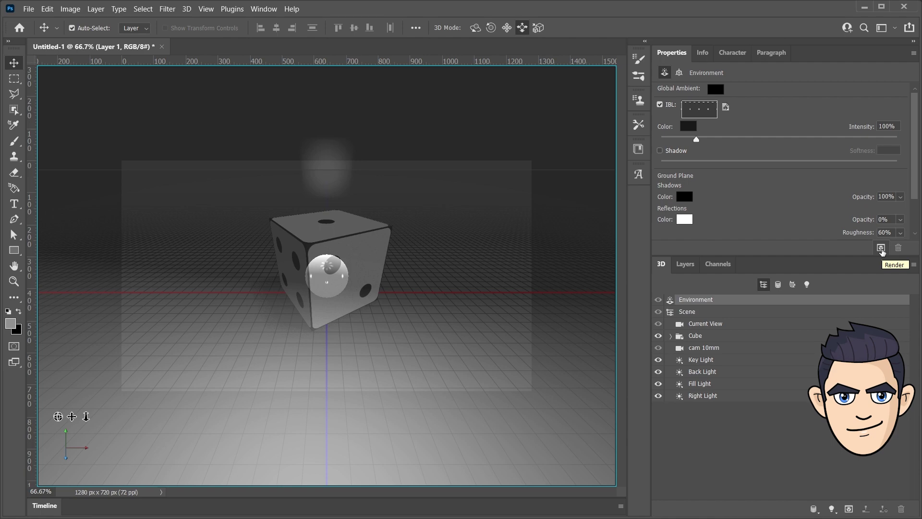
left_click(881, 248)
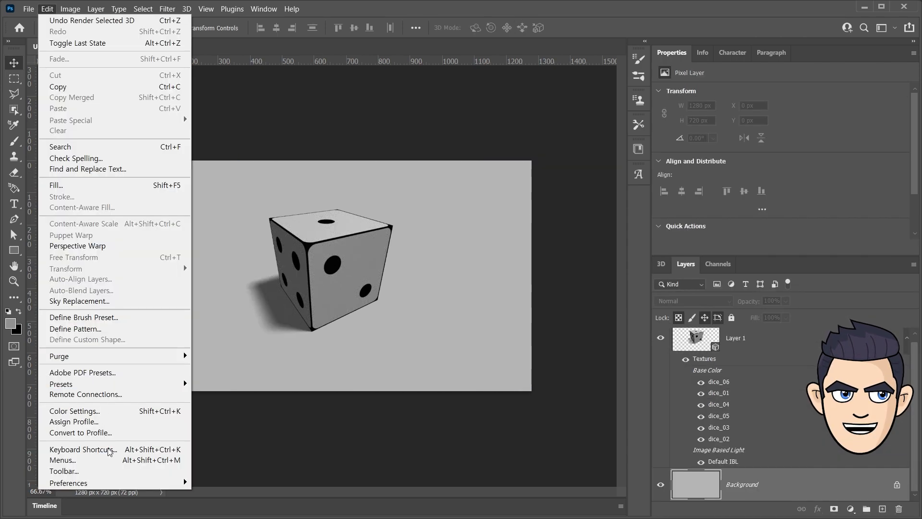
left_click(228, 430)
mouse_move(585, 192)
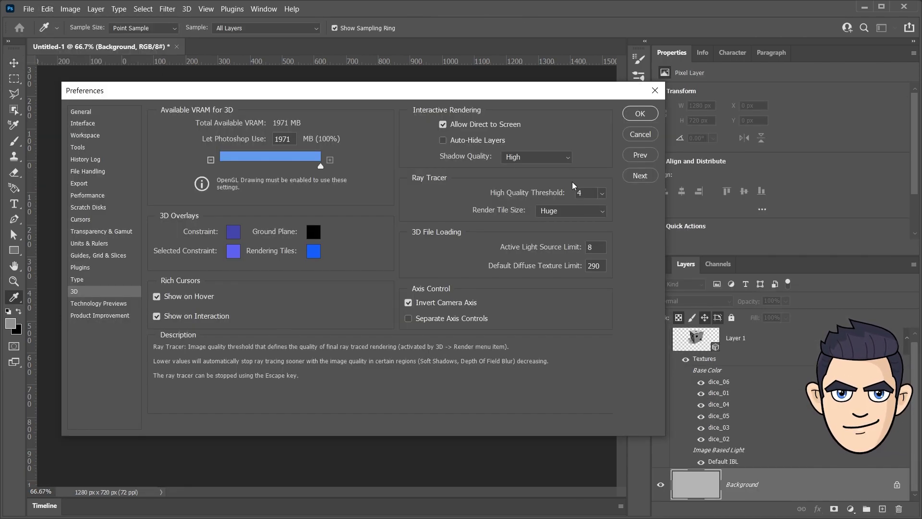
left_click(602, 194)
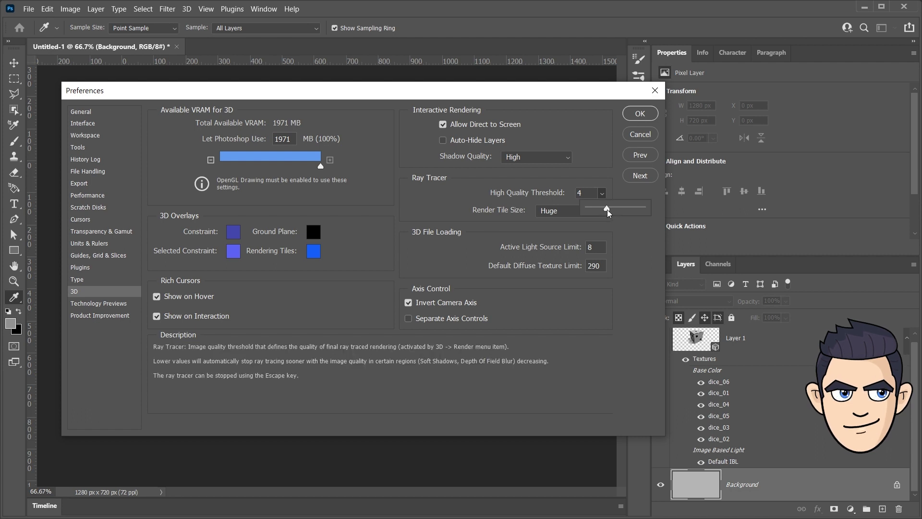
left_click_drag(608, 211, 611, 210)
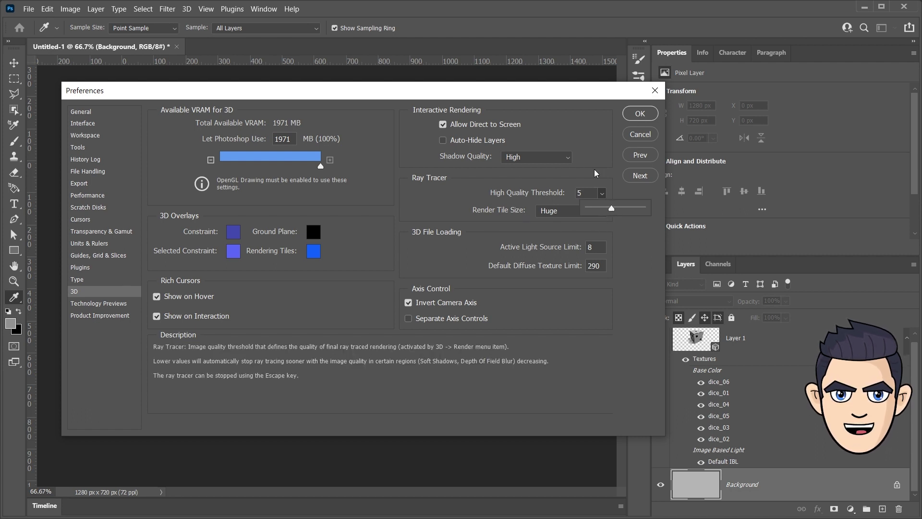
left_click(637, 136)
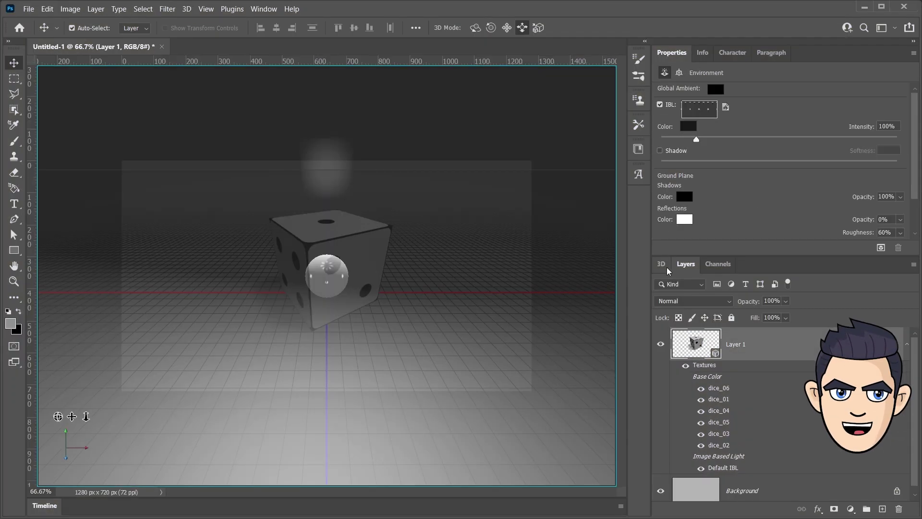
Step: Select all six of the Cube's dice face materials in the 3D panel
left_click(661, 265)
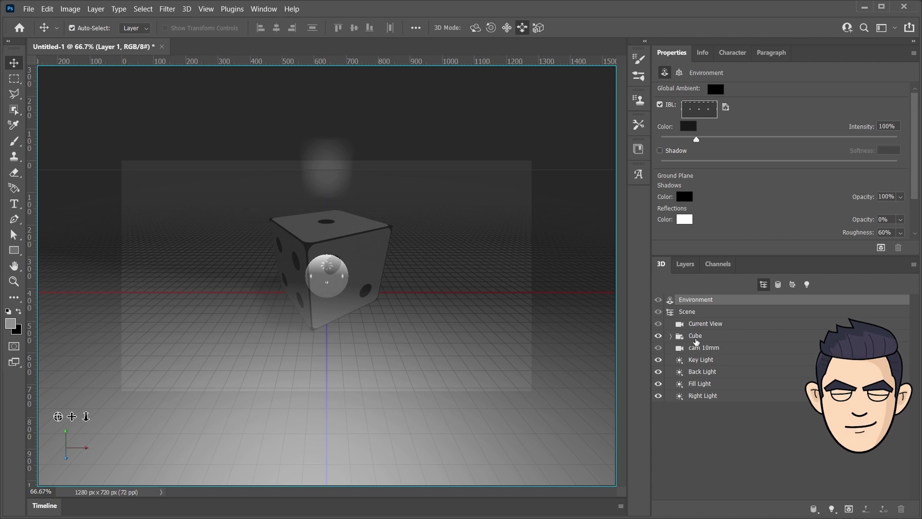
left_click(695, 337)
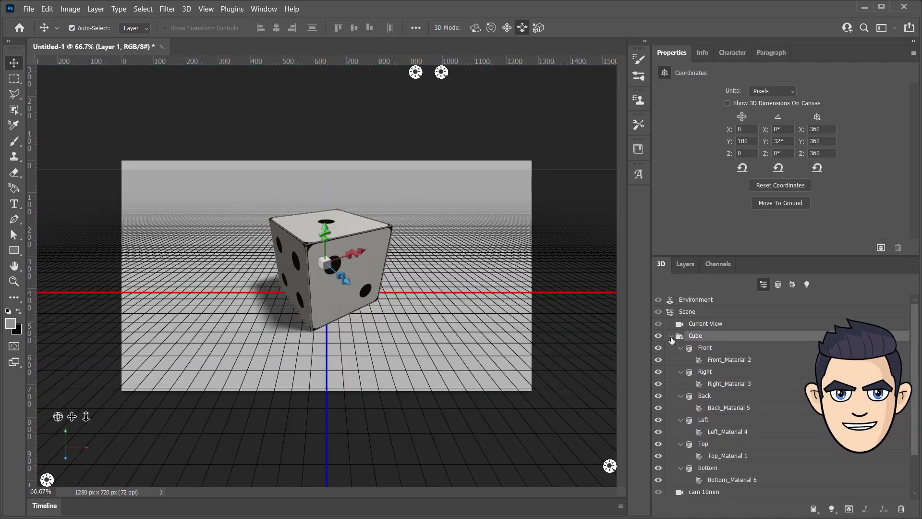
left_click(793, 285)
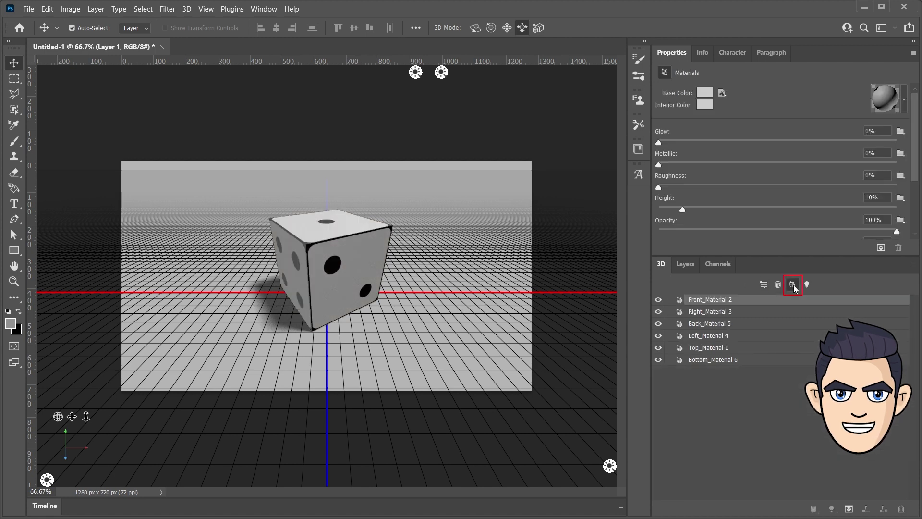
left_click(764, 284)
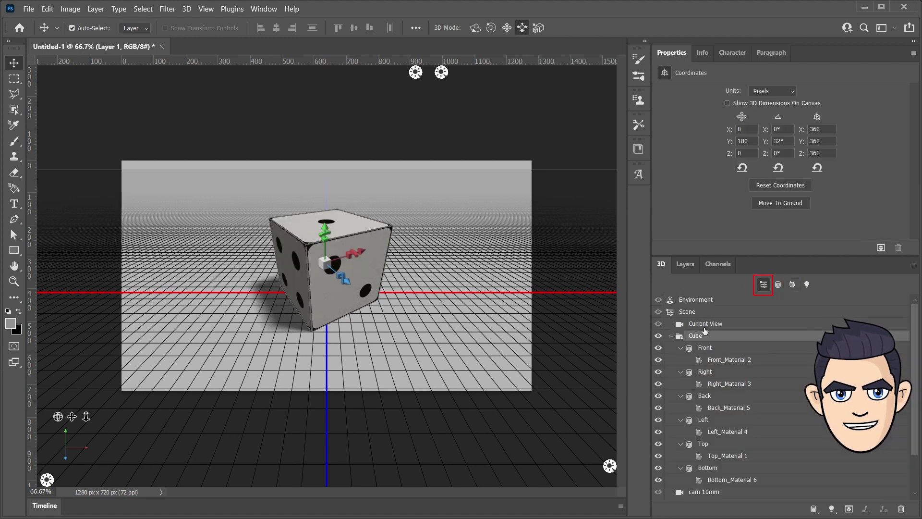
left_click(793, 285)
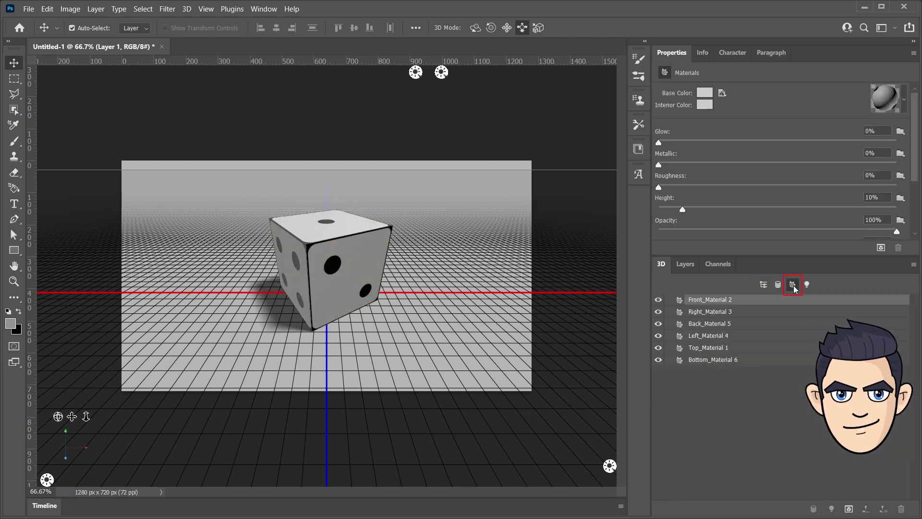
left_click(736, 360, "shift")
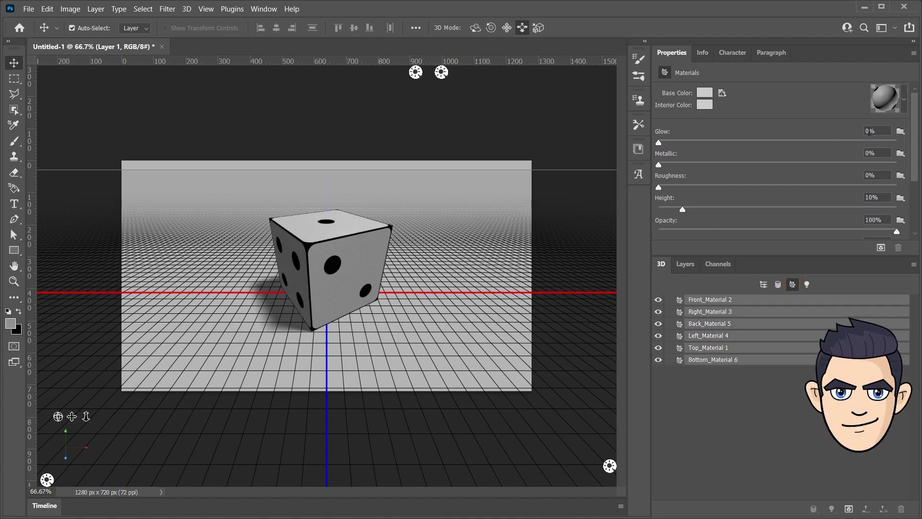
Step: Give the six materials Glow 20%, Metallic 65% and Roughness 70%, then reselect the Cube
left_click(872, 131)
type("20")
key("Return")
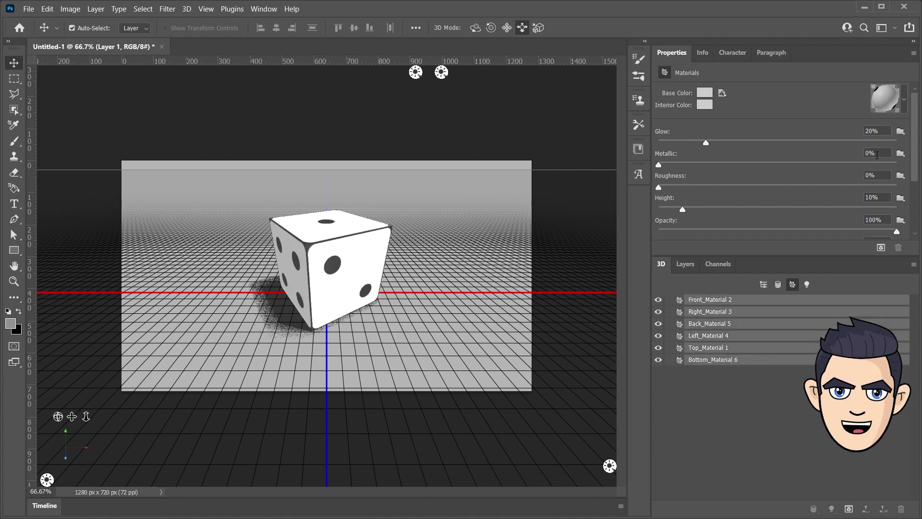
type("65")
key("Return")
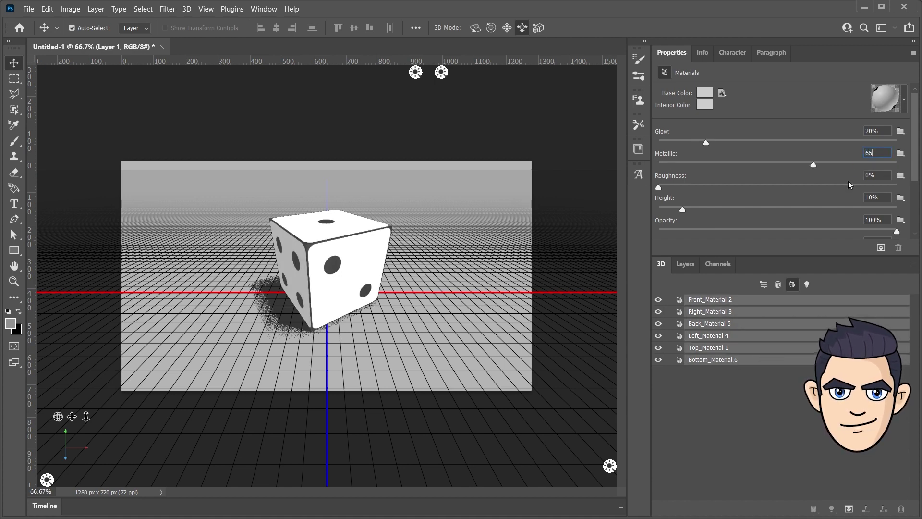
left_click(742, 300, "shift")
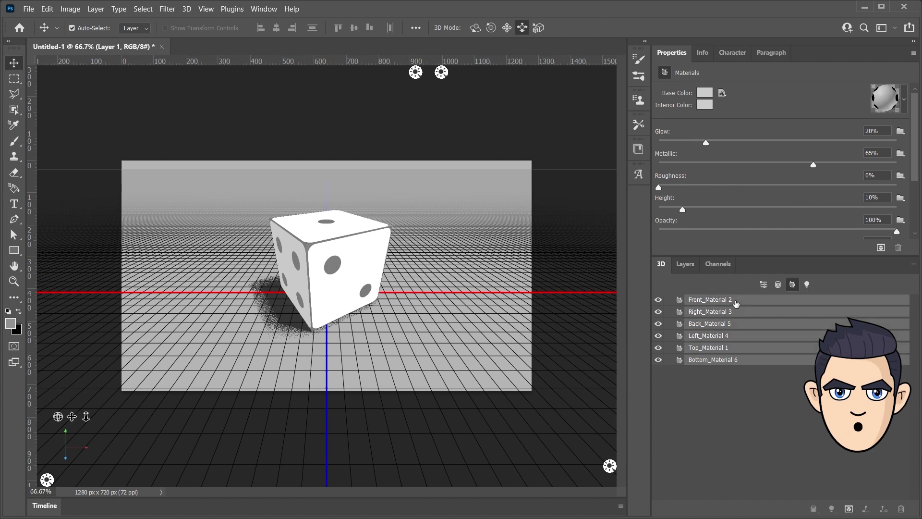
type("70")
key("Return")
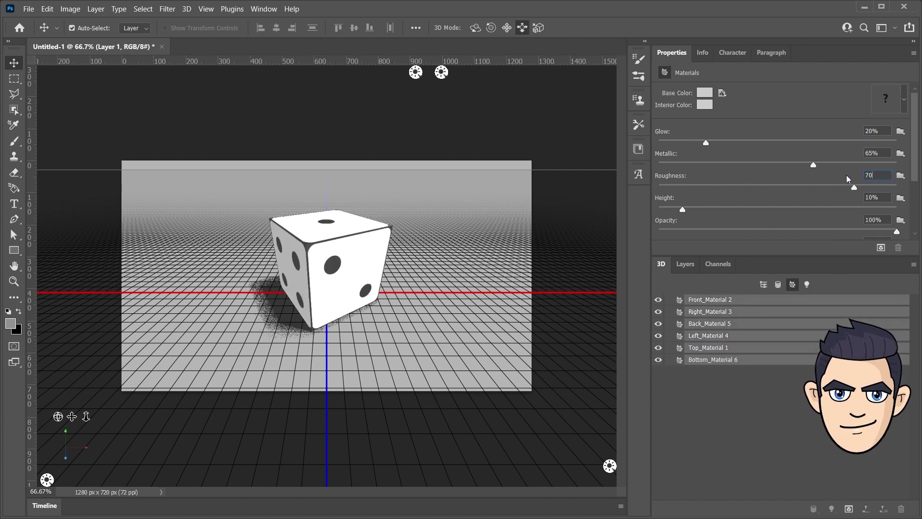
left_click(730, 361)
left_click(718, 348)
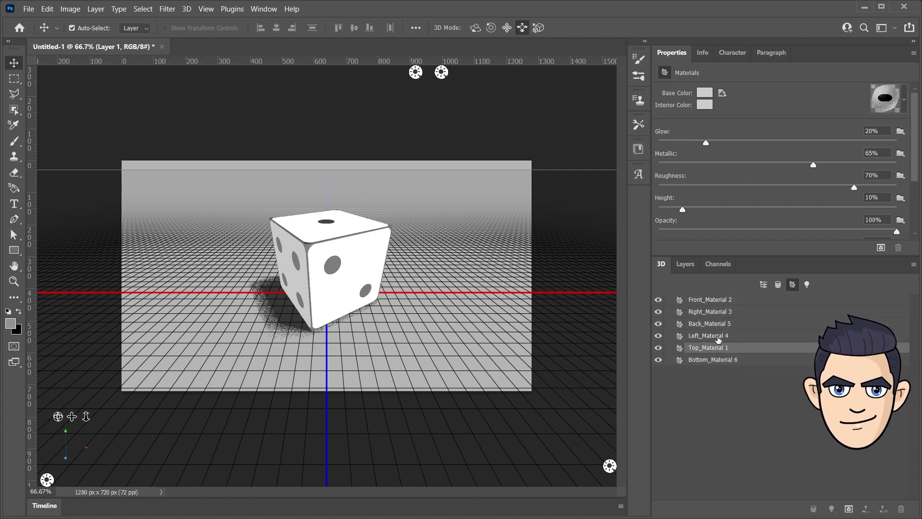
left_click(763, 284)
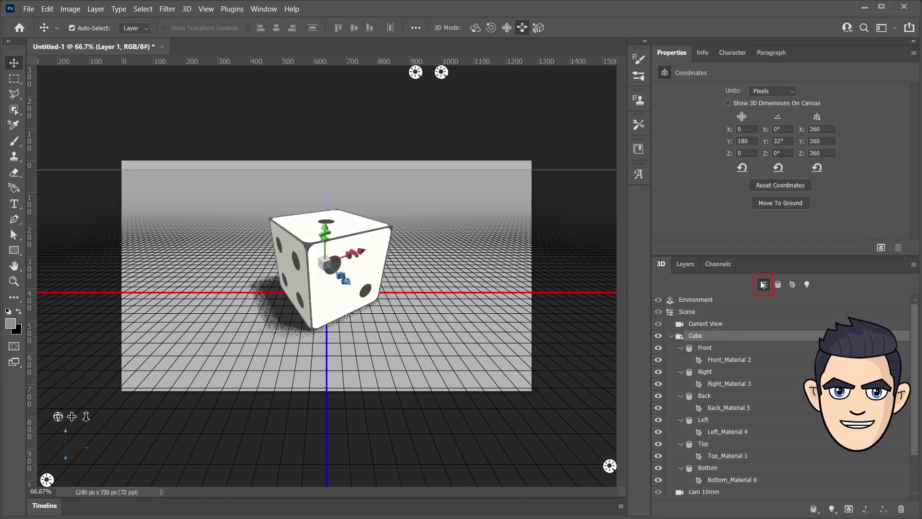
Step: Render the metallic dice scene, save the document as dice.psd, and collapse the Cube group
left_click(881, 247)
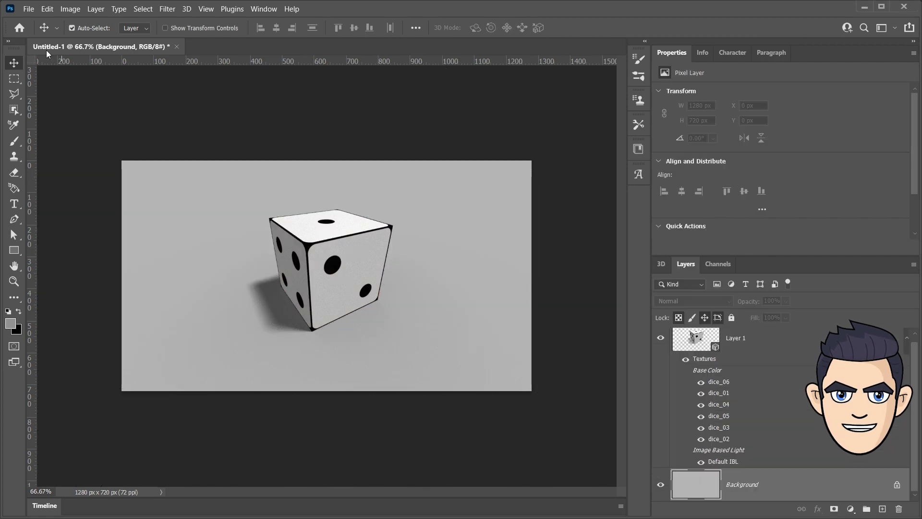
left_click(28, 8)
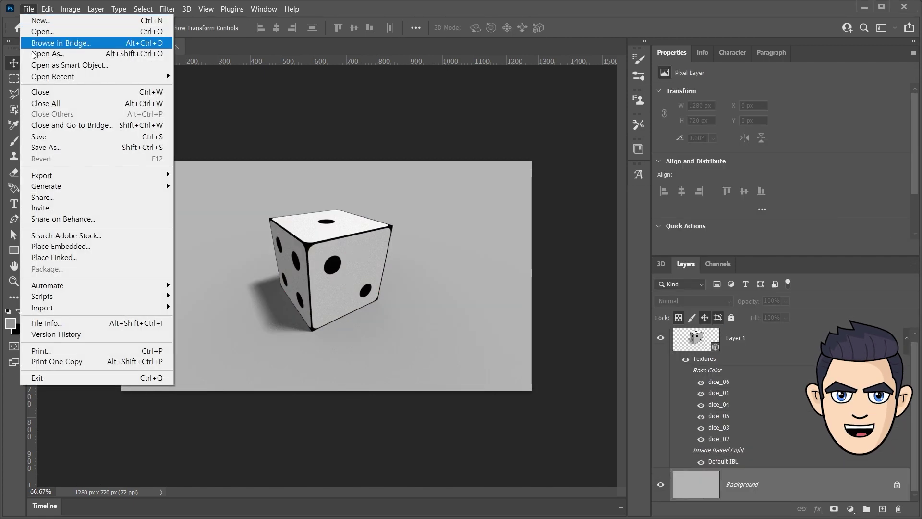
left_click(53, 137)
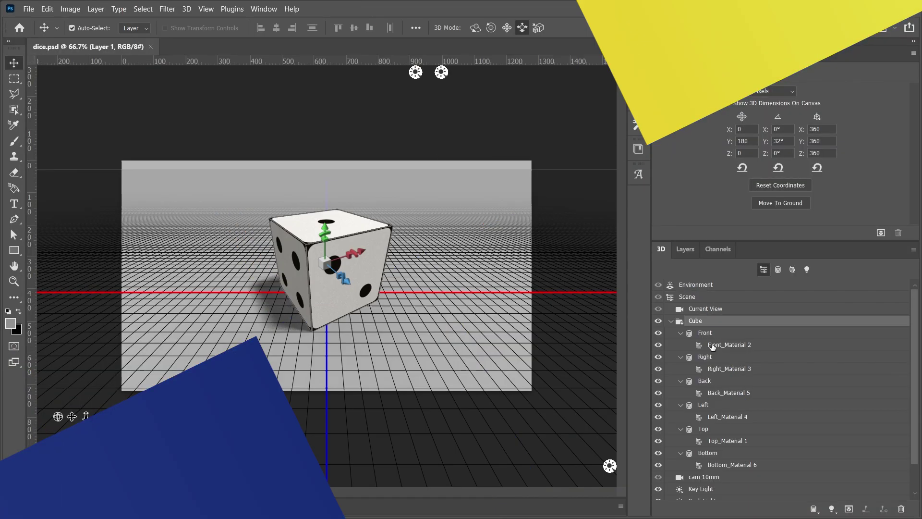
left_click(671, 321)
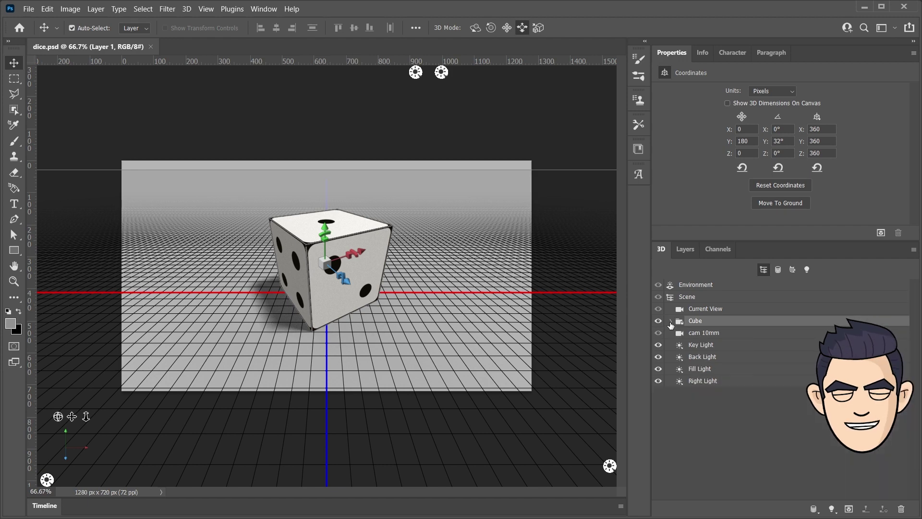
Step: Duplicate the Cube object and rename the original to Dice
right_click(731, 323)
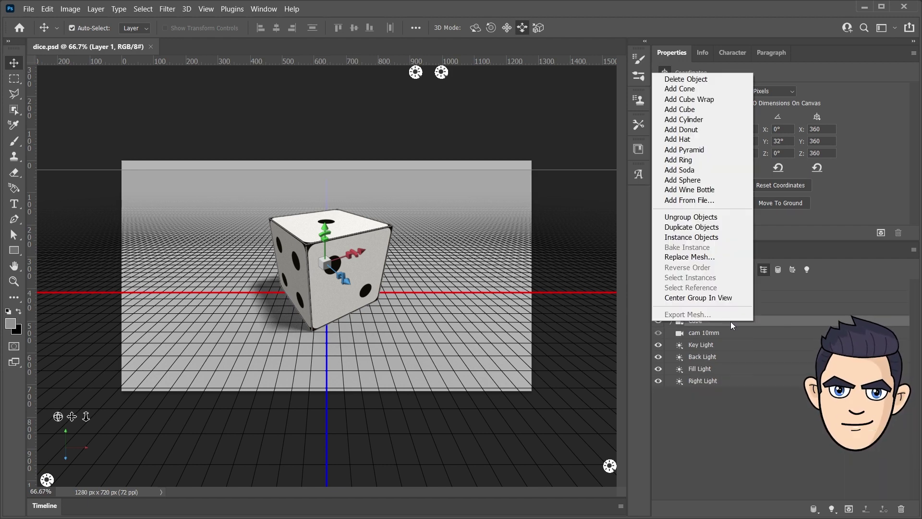
left_click(722, 229)
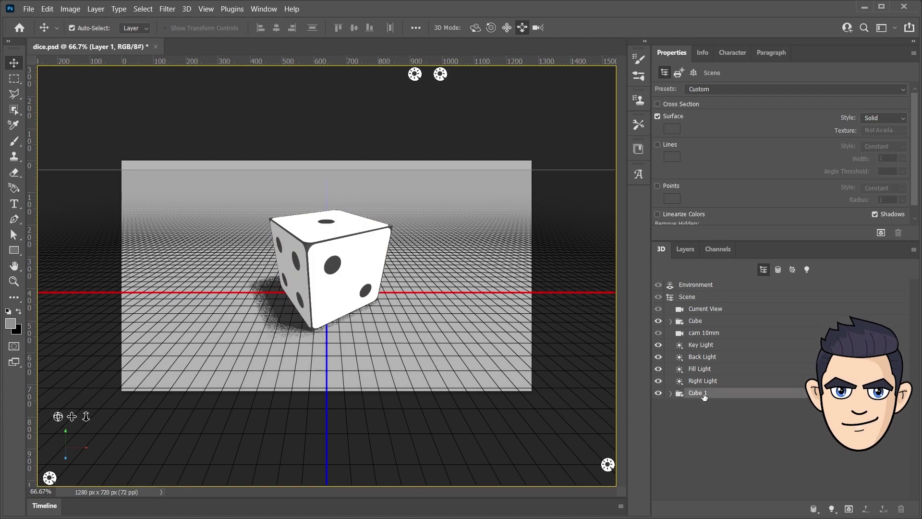
left_click(706, 321)
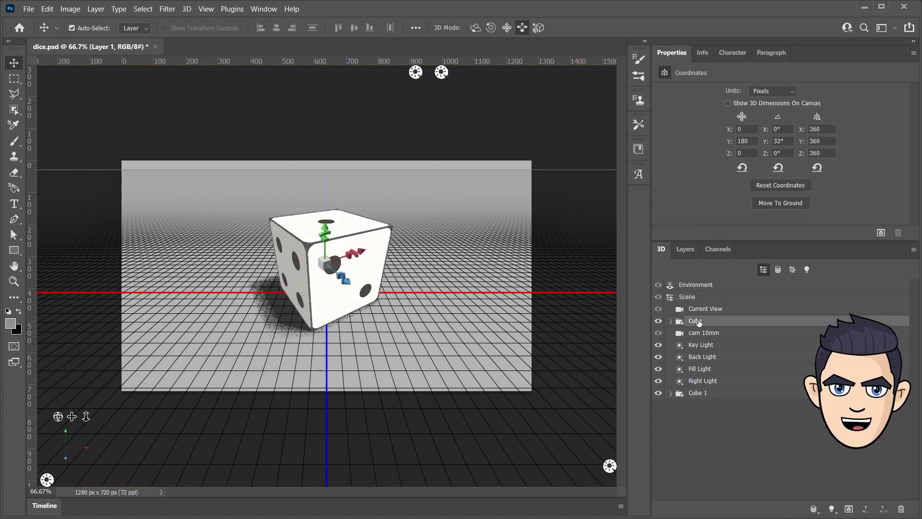
double_click(706, 321)
type("Dice")
key("Return")
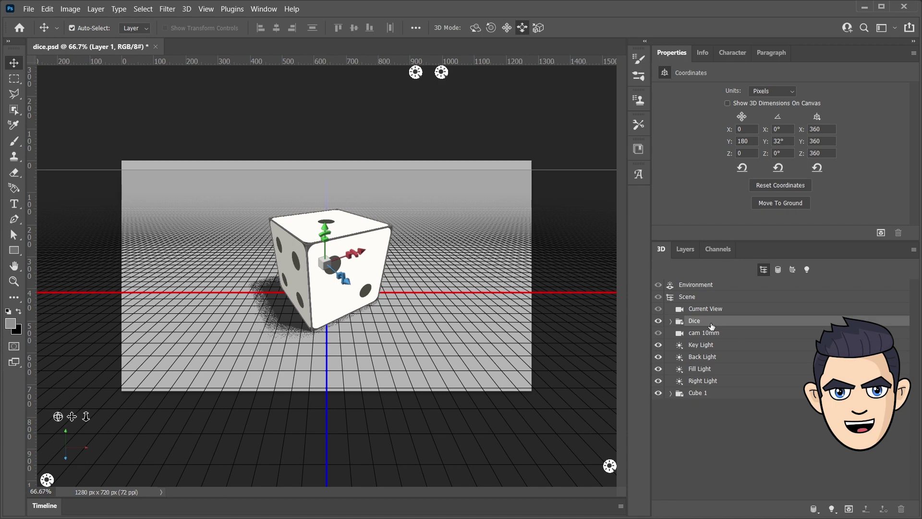
Step: Rename the duplicate Cube 1 to Dice_Red
left_click(698, 394)
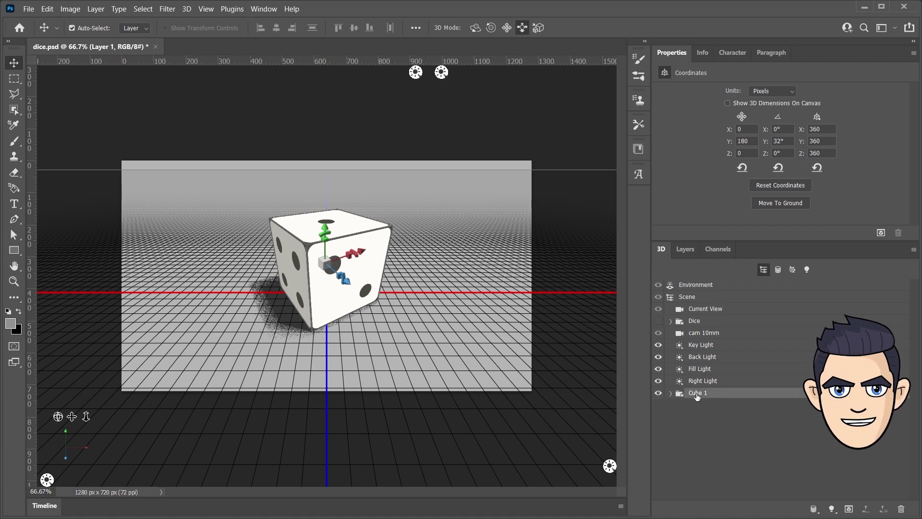
double_click(698, 394)
type("Dice_Red")
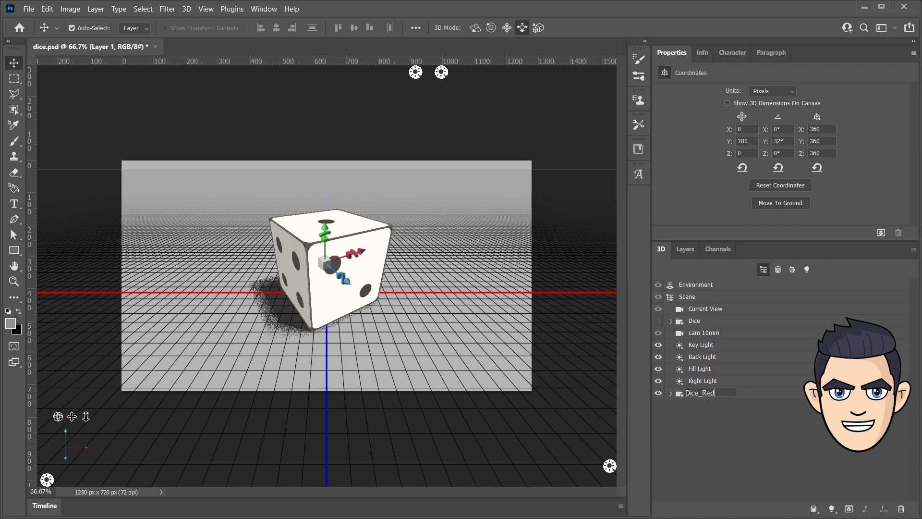
key("Return")
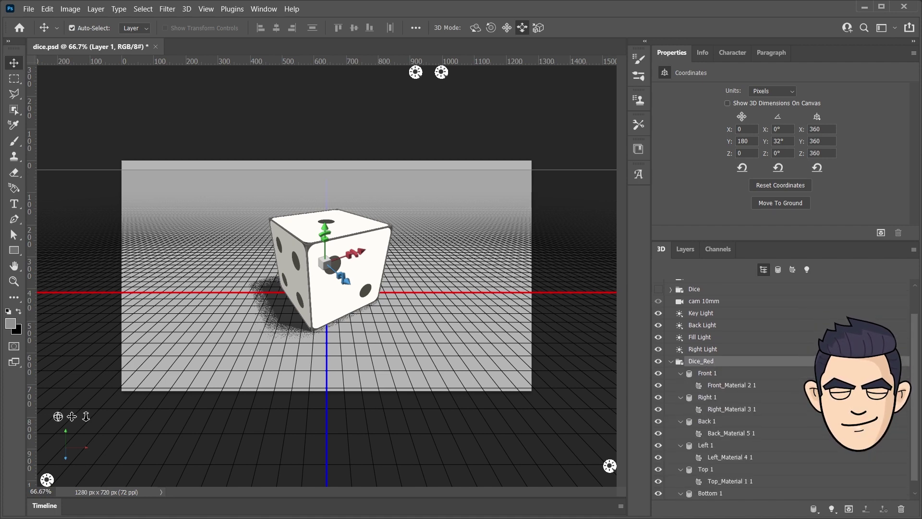
Step: Replace Dice_Red's front, right and back face textures with red dice images (red_02, red_05)
scroll(787, 374, "down", 1)
left_click(728, 373)
left_click(722, 93)
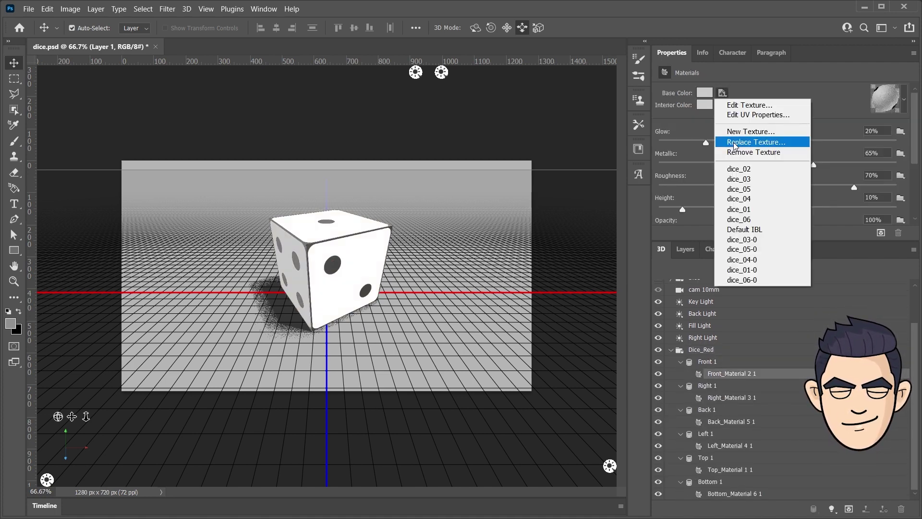
left_click(762, 142)
double_click(119, 176)
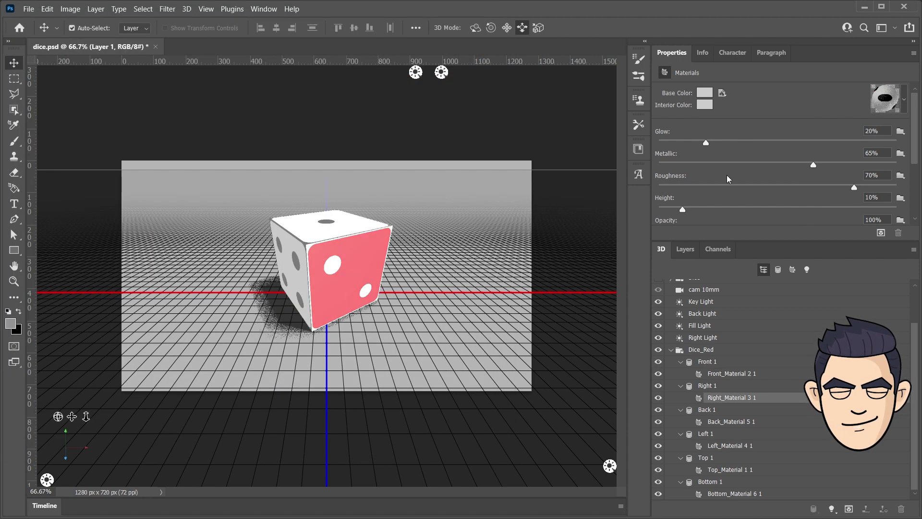
left_click(722, 93)
left_click(756, 142)
double_click(123, 183)
left_click(731, 421)
left_click(722, 93)
left_click(756, 142)
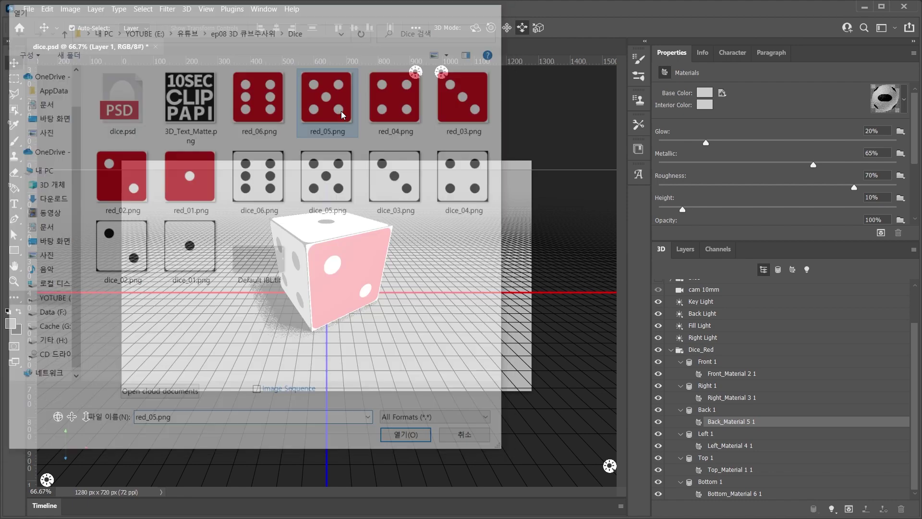
double_click(189, 175)
left_click(730, 445)
Step: Apply red dice images (red_04, red_01) to the left, top and bottom faces, then orbit to view the die
left_click(722, 93)
left_click(756, 142)
double_click(398, 94)
left_click(730, 470)
left_click(722, 93)
left_click(756, 142)
double_click(206, 202)
left_click(731, 493)
left_click(722, 93)
left_click(756, 142)
double_click(269, 117)
mouse_move(58, 416)
left_mouse_down()
mouse_move(118, 395)
mouse_move(193, 422)
mouse_move(238, 422)
left_mouse_up()
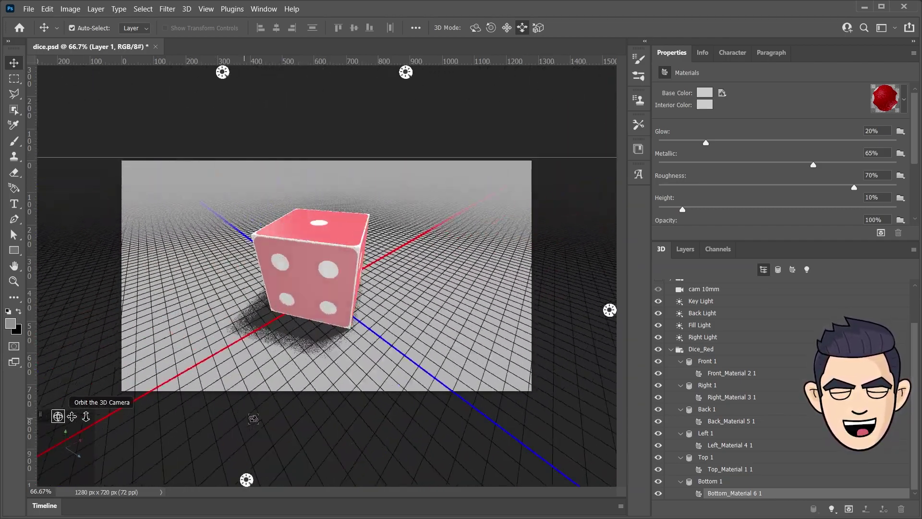
left_click(672, 349)
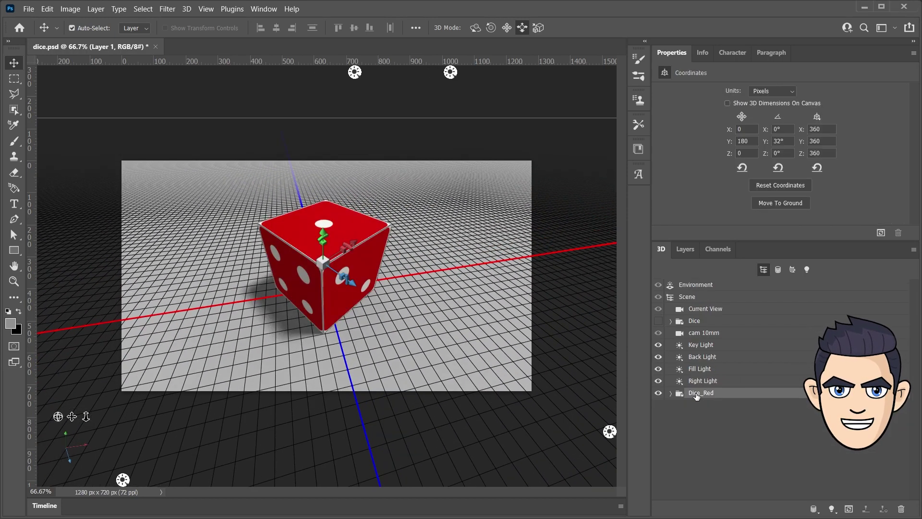
Step: Duplicate Dice_Red into a 3DText cube and select all six of its face materials
right_click(697, 393)
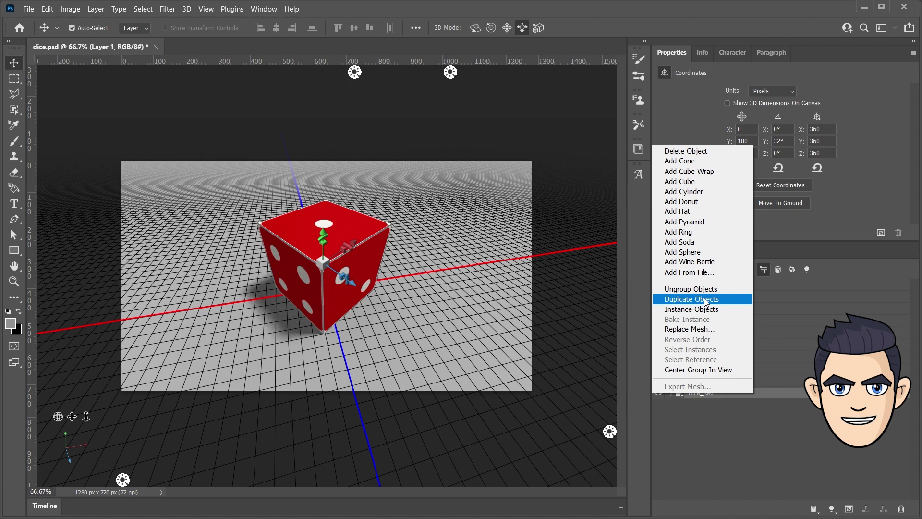
left_click(706, 300)
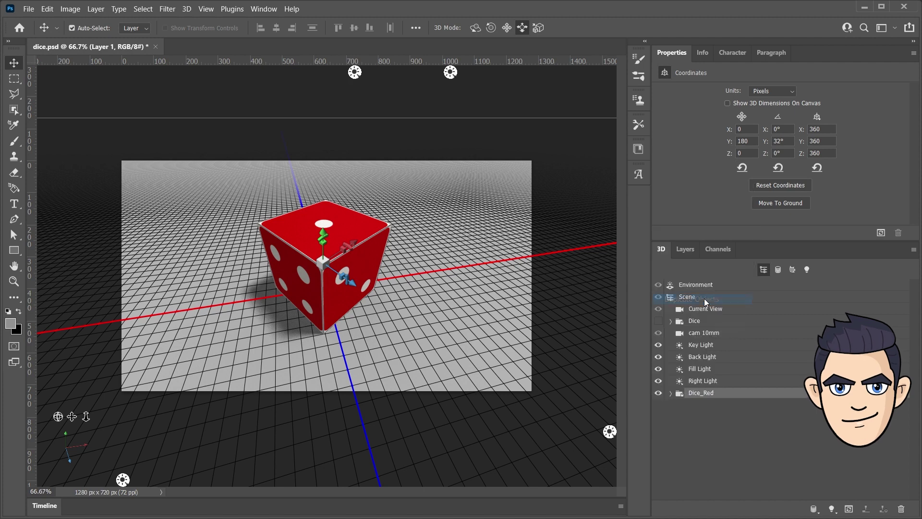
left_click(696, 394)
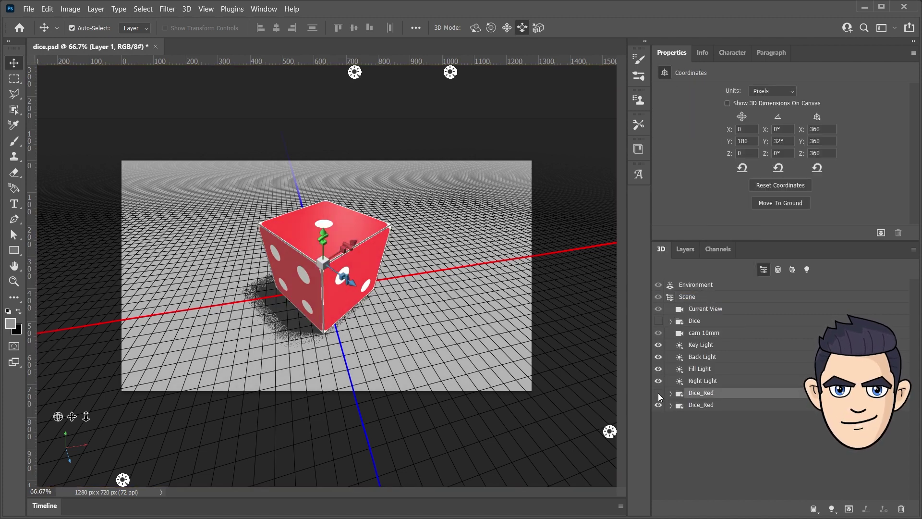
left_click(701, 407)
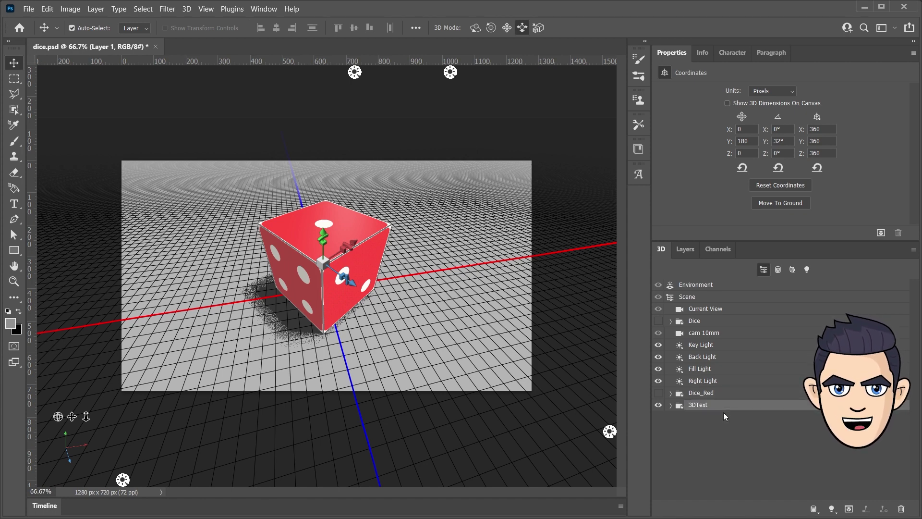
left_click(670, 405)
scroll(680, 484, "down", 3)
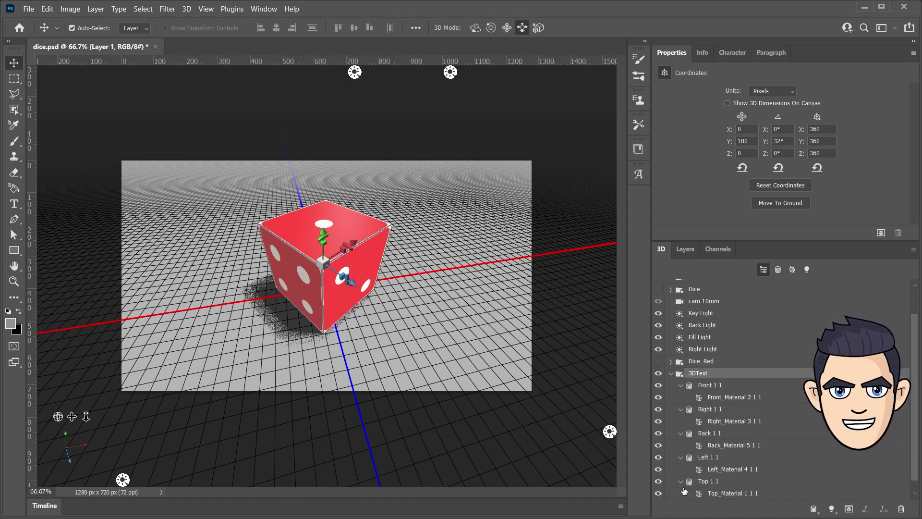
left_click(680, 481)
left_click(745, 373)
left_click(743, 493, "shift")
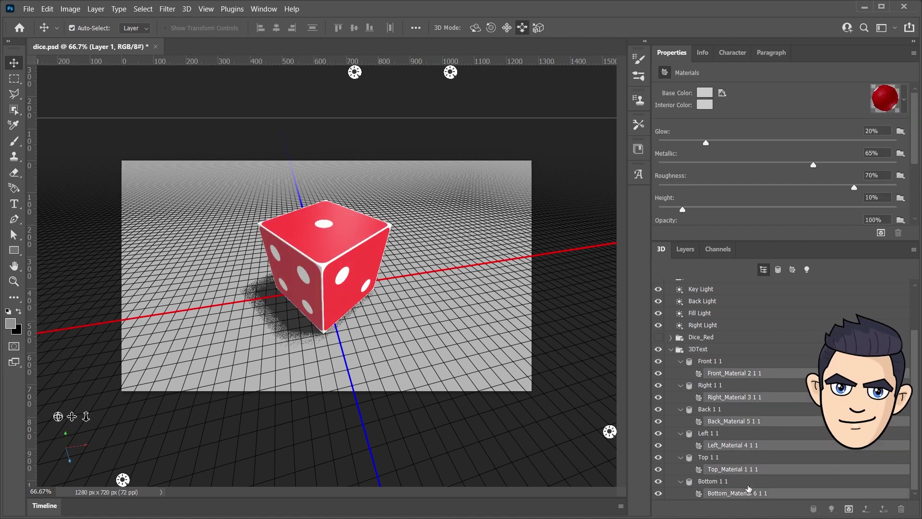
Step: Remove the base colour texture and set the base colour to white
left_click(723, 94)
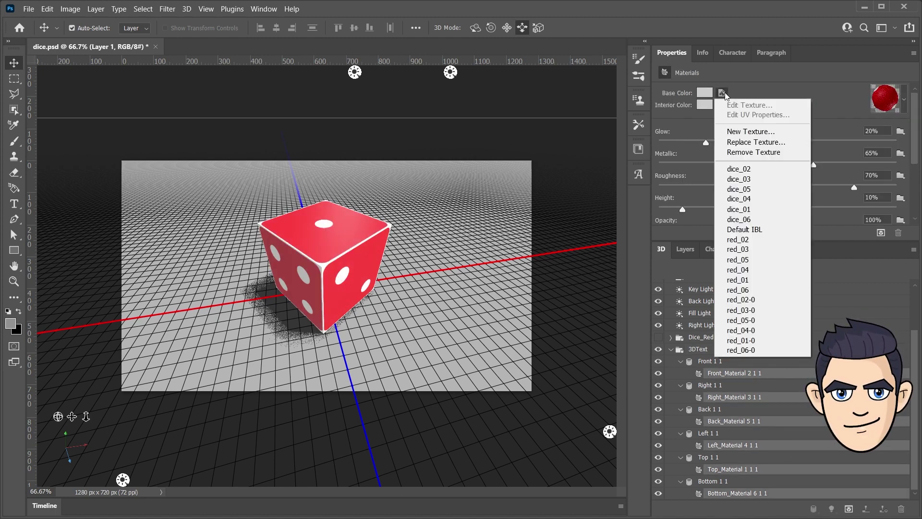
left_click(740, 152)
left_click(705, 93)
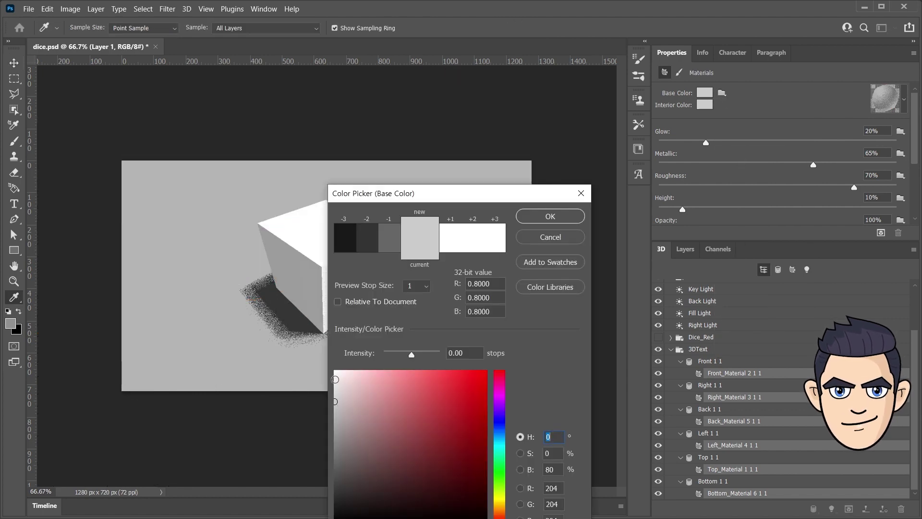
left_click_drag(335, 380, 335, 371)
left_click(550, 216)
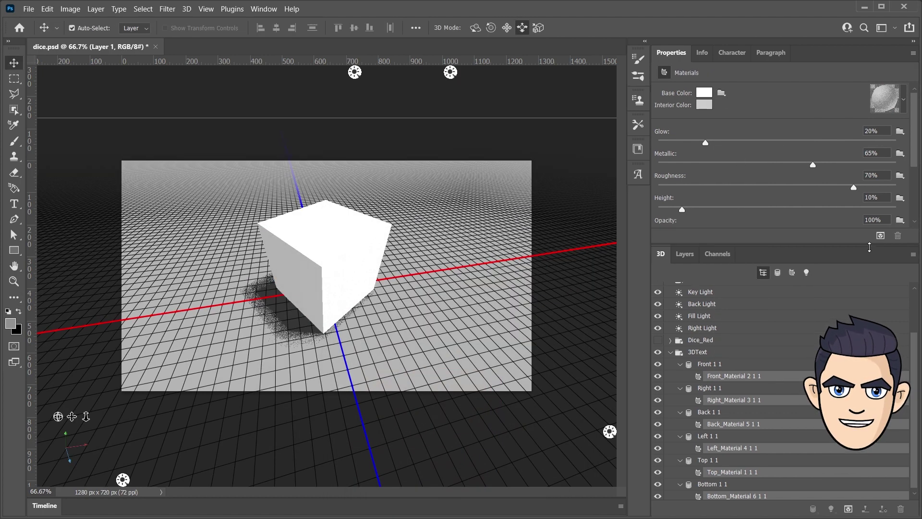
Step: Load 3D_Text_Matte.png as the opacity texture, dolly the camera closer and render the cutouts
left_click_drag(869, 247, 869, 266)
left_click(901, 221)
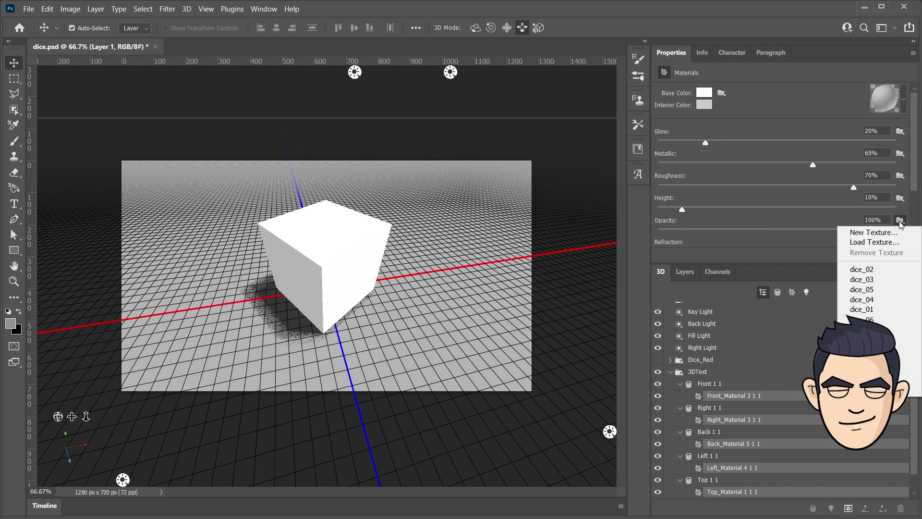
left_click(860, 245)
left_click(195, 113)
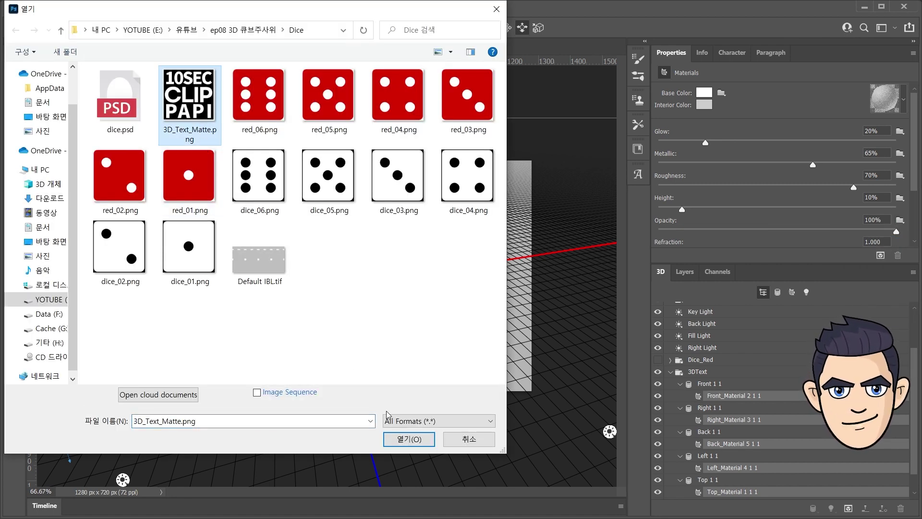
left_click(397, 438)
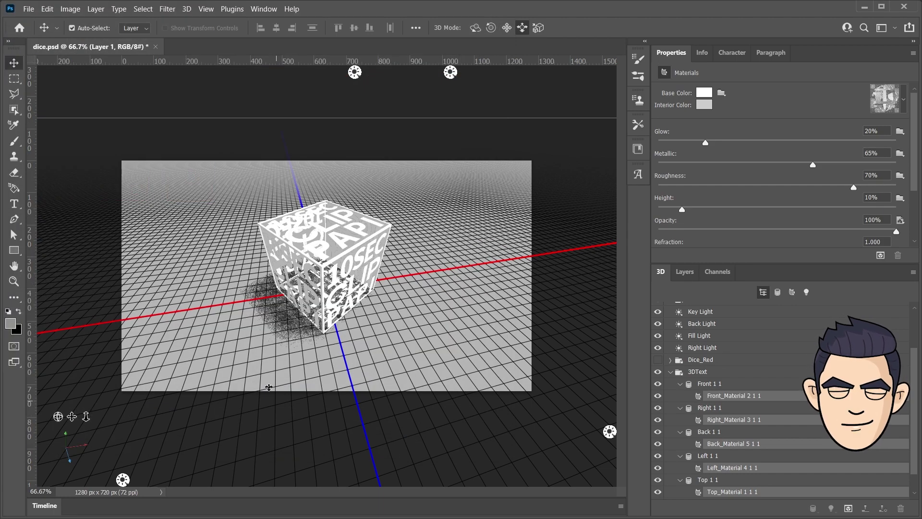
mouse_move(86, 416)
left_mouse_down()
mouse_move(90, 433)
mouse_move(72, 411)
mouse_move(128, 395)
mouse_move(207, 394)
mouse_move(188, 413)
mouse_move(191, 405)
left_mouse_up()
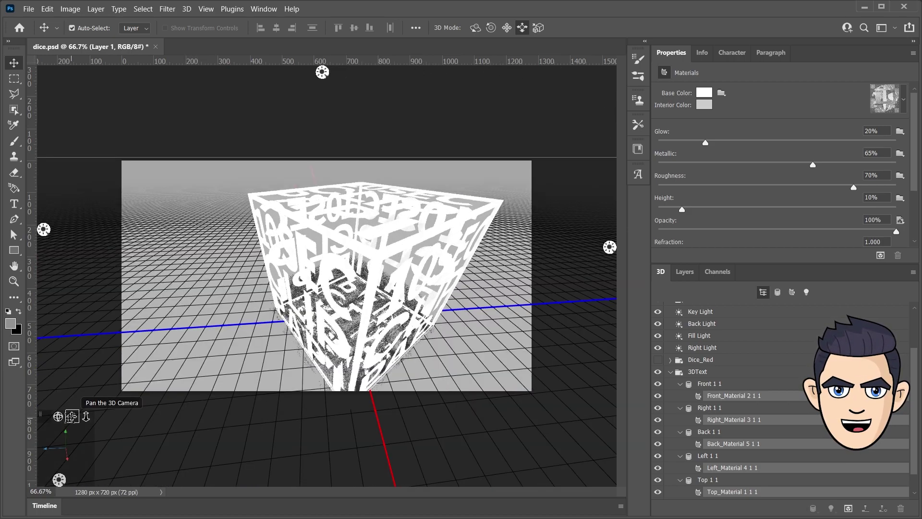
left_click(59, 480)
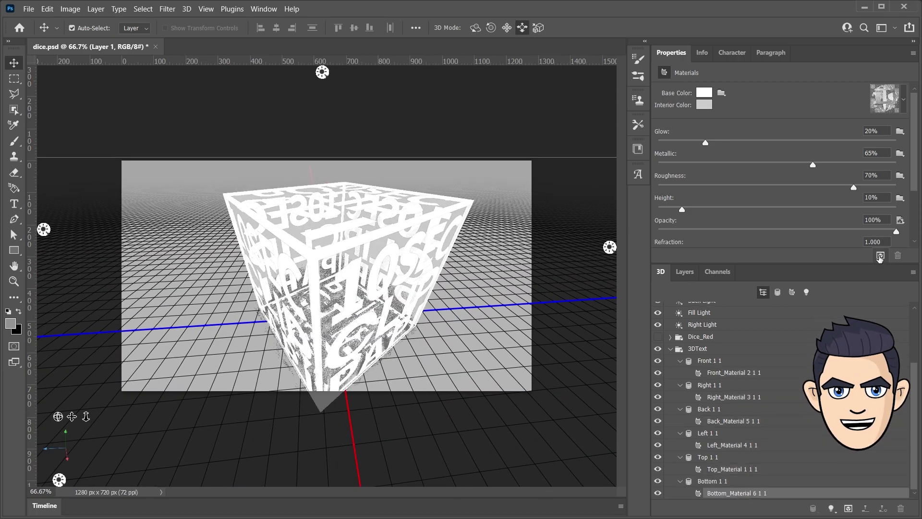
Step: Rename the 3DText group to Parent and create an instanced copy named Child
left_click(670, 348)
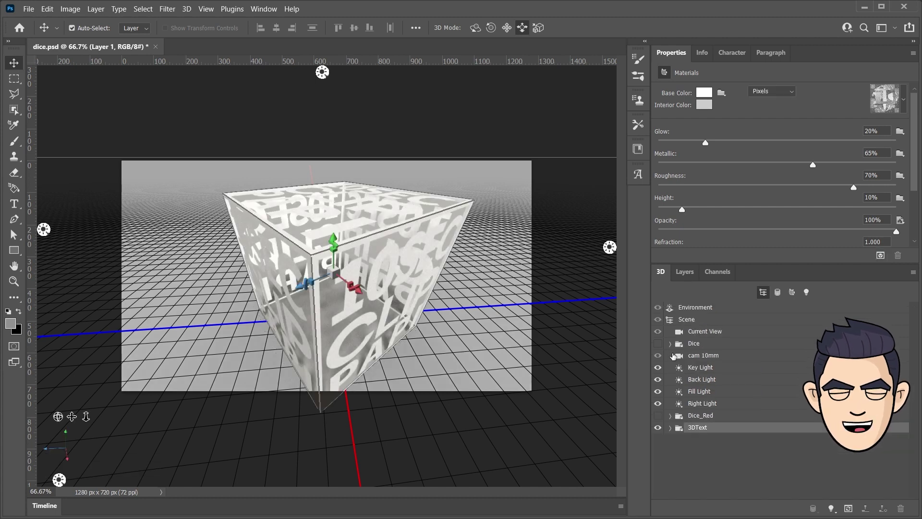
double_click(698, 427)
type("Parent")
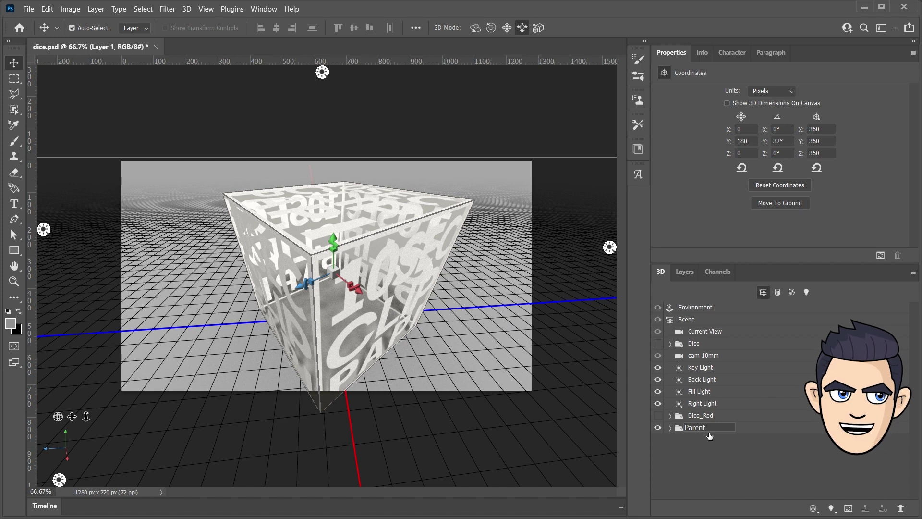
key("Return")
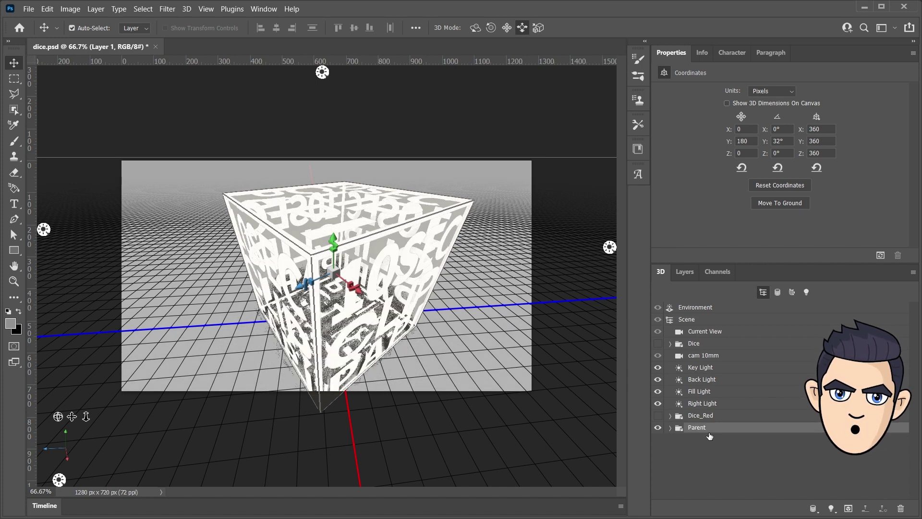
right_click(722, 428)
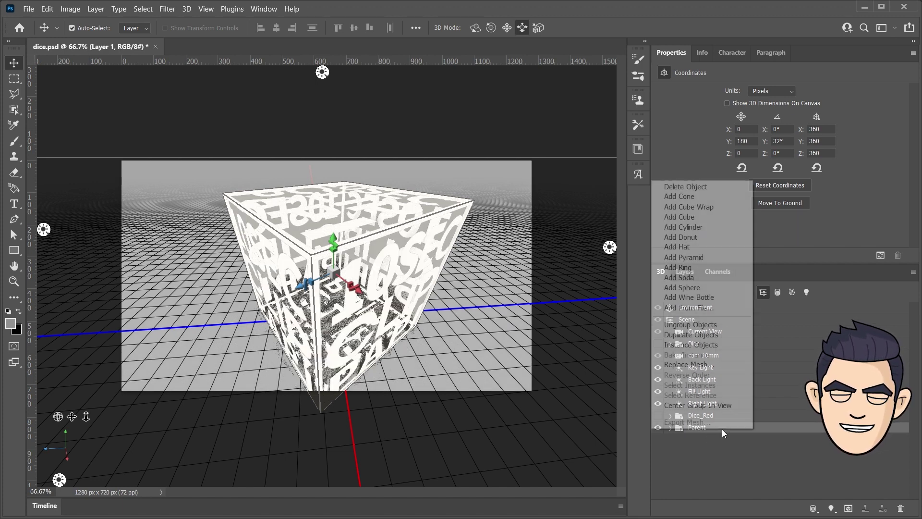
left_click(727, 347)
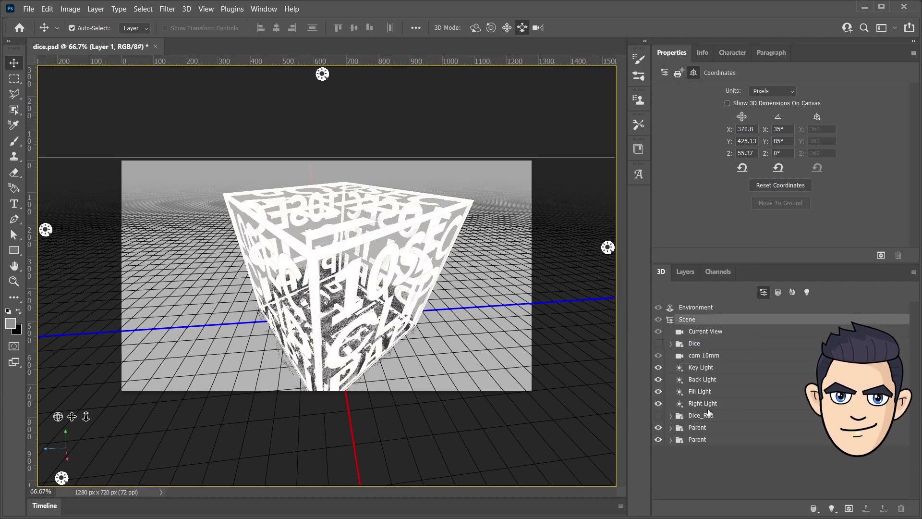
double_click(697, 440)
type("c")
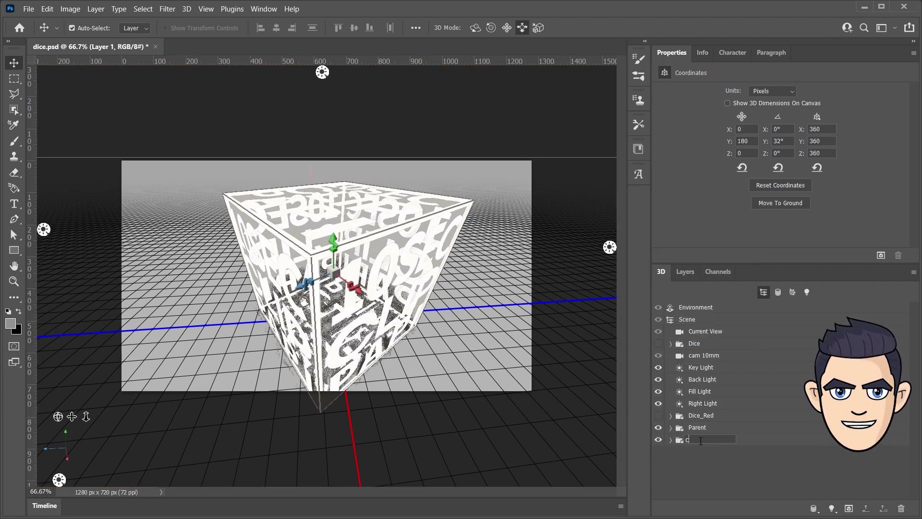
key("Return")
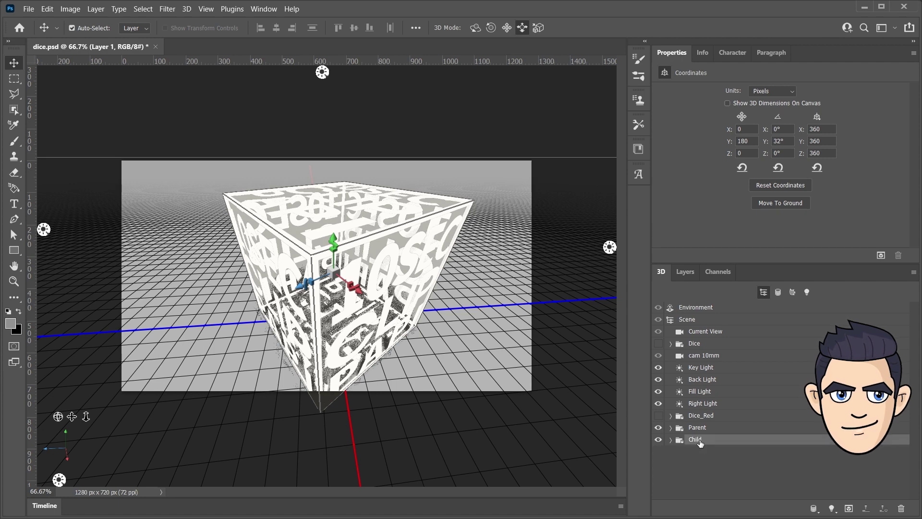
Step: Expand the Child and Parent groups to inspect their meshes, then collapse both and select Child
left_click(671, 439)
scroll(672, 433, "down", 1)
left_click(672, 413)
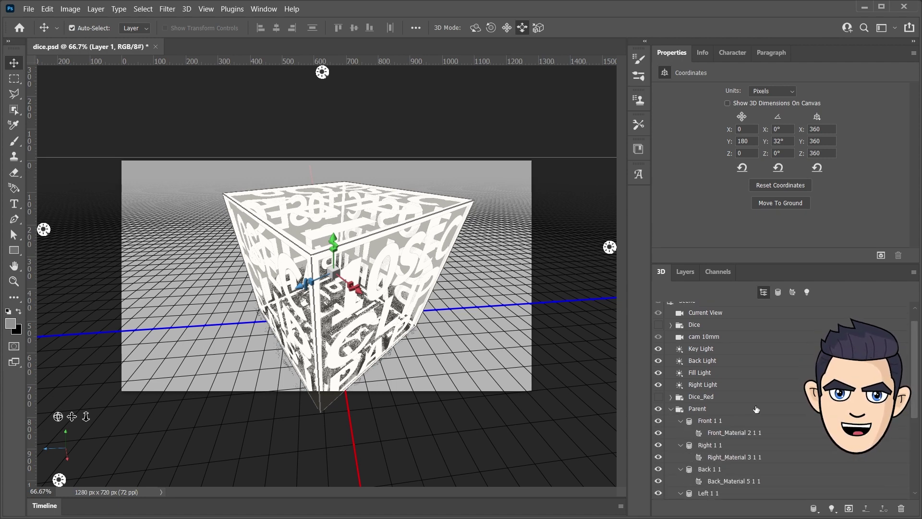
scroll(721, 446, "down", 1)
left_click(685, 472)
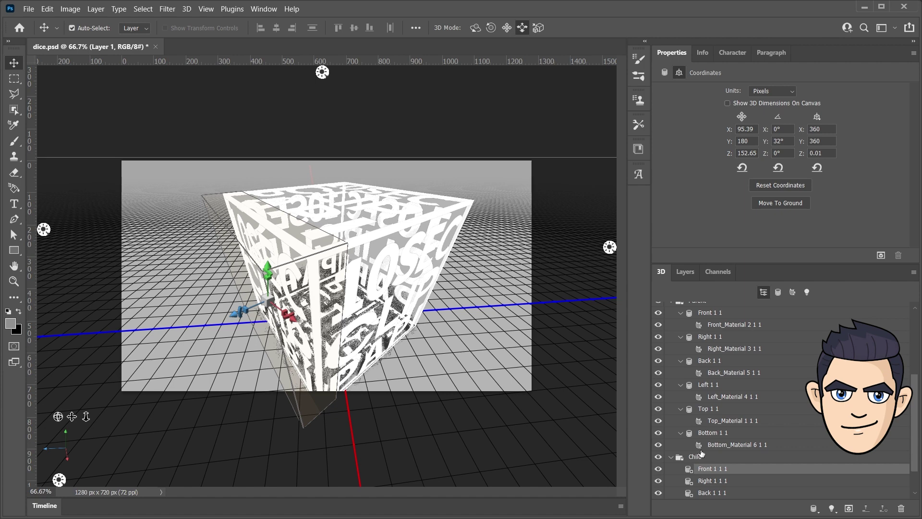
left_click(701, 445)
left_click(703, 471)
scroll(735, 492, "down", 1)
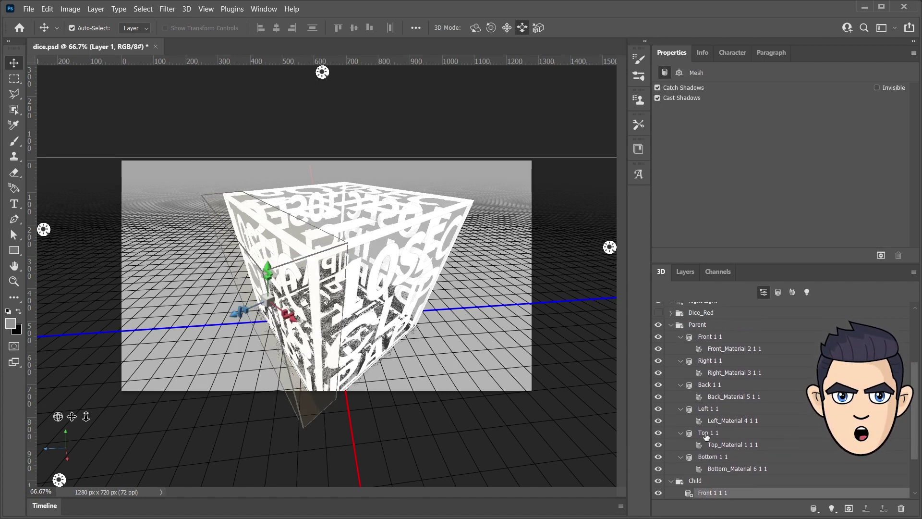
left_click(673, 461)
left_click(698, 338)
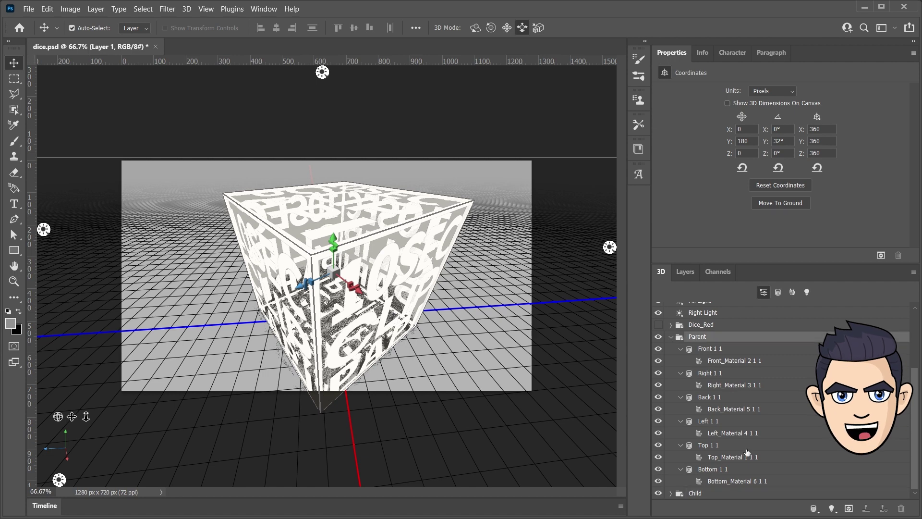
left_click(670, 338)
left_click(691, 437)
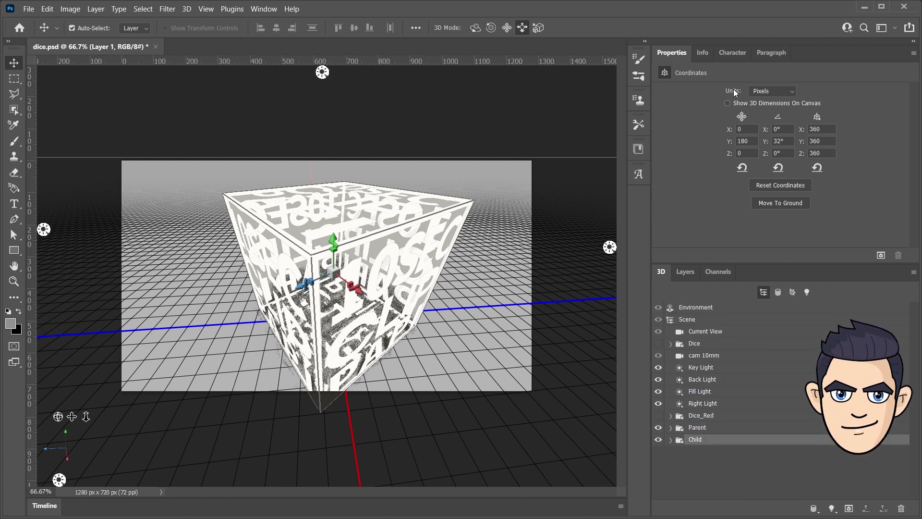
Step: Pull the camera back and move the Child cube out to the right of Parent
mouse_move(86, 416)
left_mouse_down()
mouse_move(86, 427)
mouse_move(144, 422)
left_mouse_up()
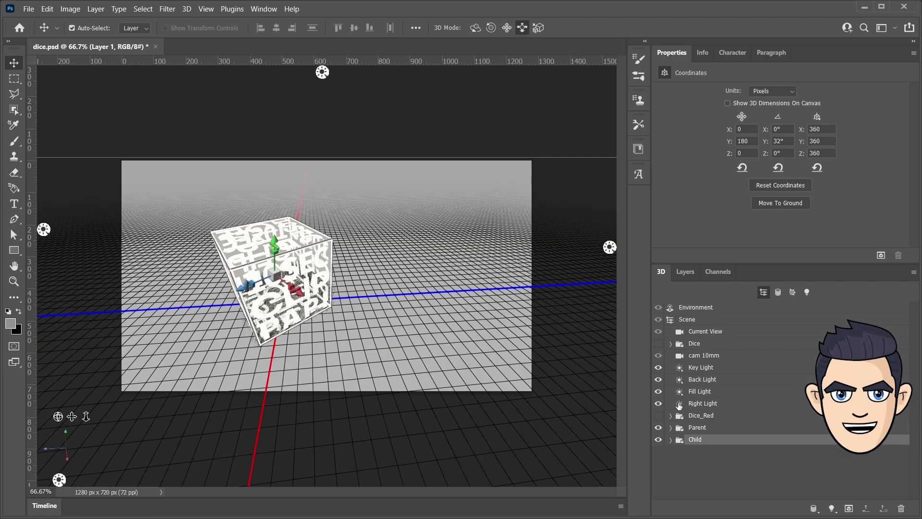
left_click_drag(403, 264, 498, 261)
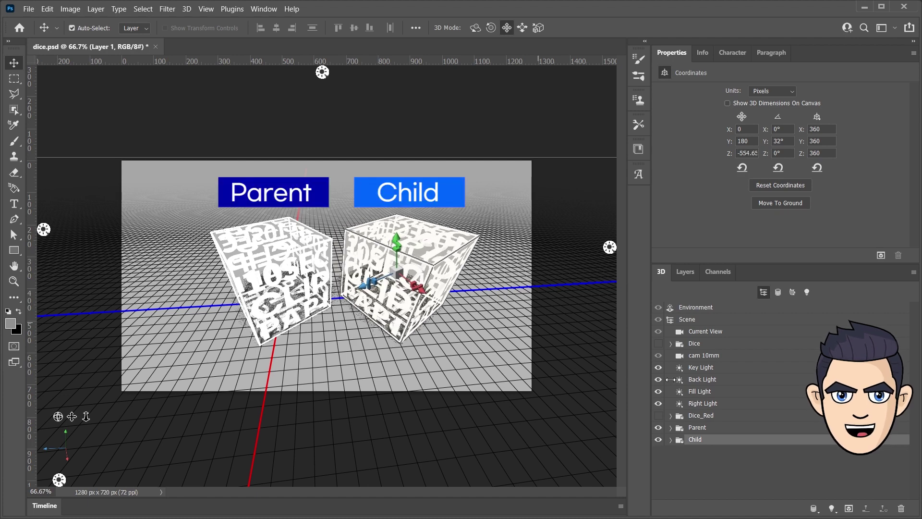
left_click(698, 428)
Step: Expand Parent and select all six of its face materials
left_click(671, 431)
scroll(701, 422, "down", 1)
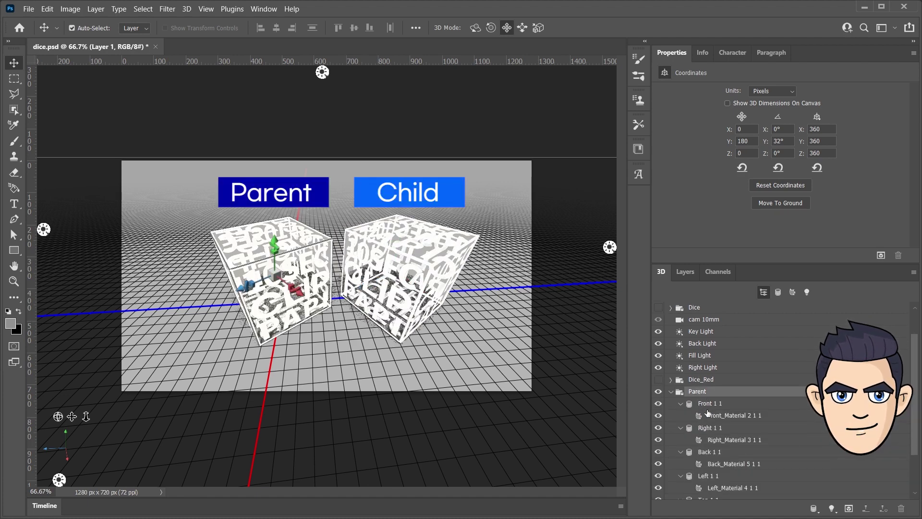
scroll(730, 415, "down", 2)
left_click(742, 361)
left_click(742, 384, "ctrl")
left_click(743, 409, "ctrl")
left_click(742, 432, "ctrl")
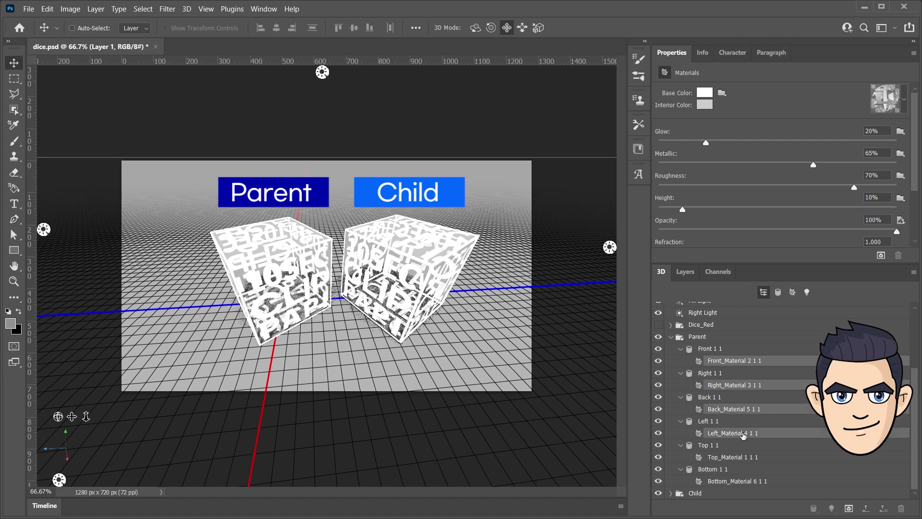
left_click(744, 457, "ctrl")
left_click(734, 481, "ctrl")
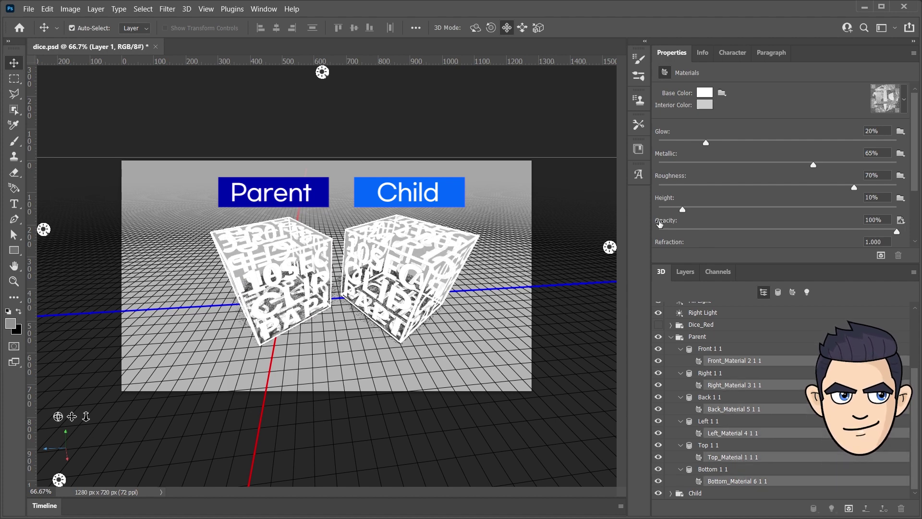
Step: Remove Parent's opacity texture and load 3D_Text_Matte.png as its base colour texture instead
left_click(901, 220)
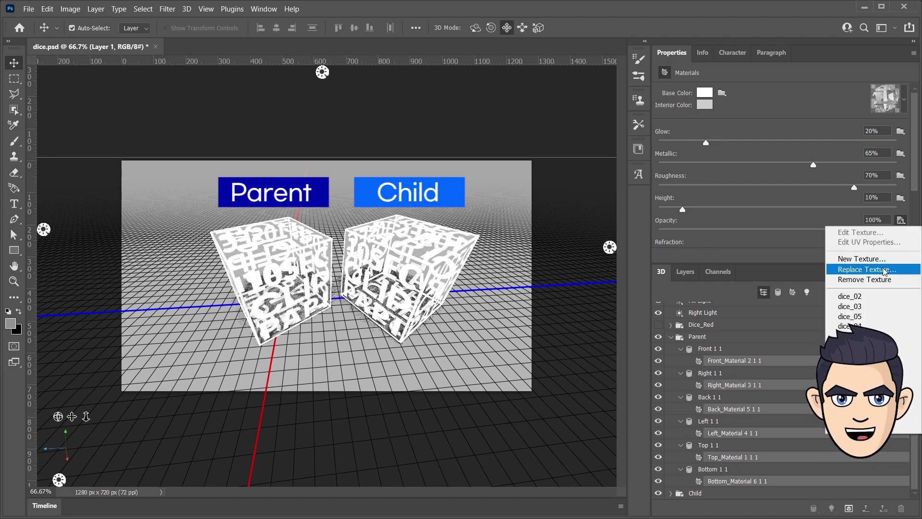
left_click(882, 283)
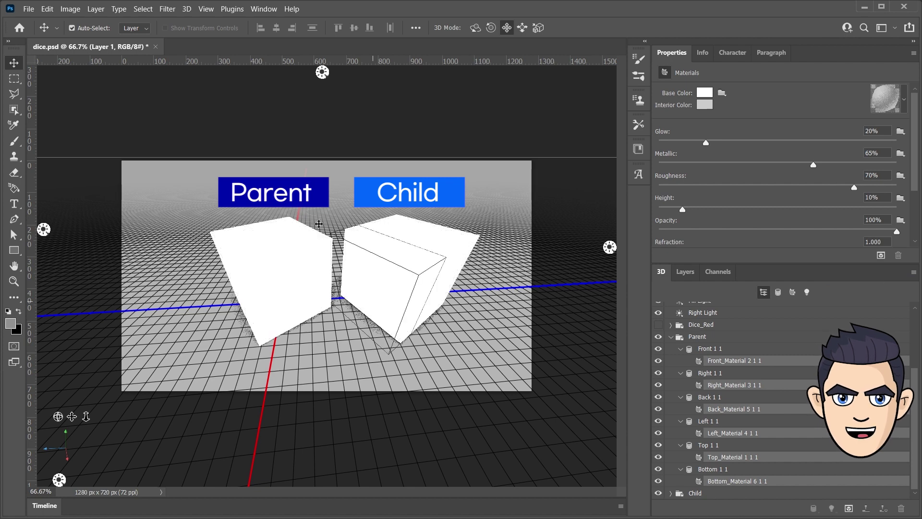
left_click(722, 93)
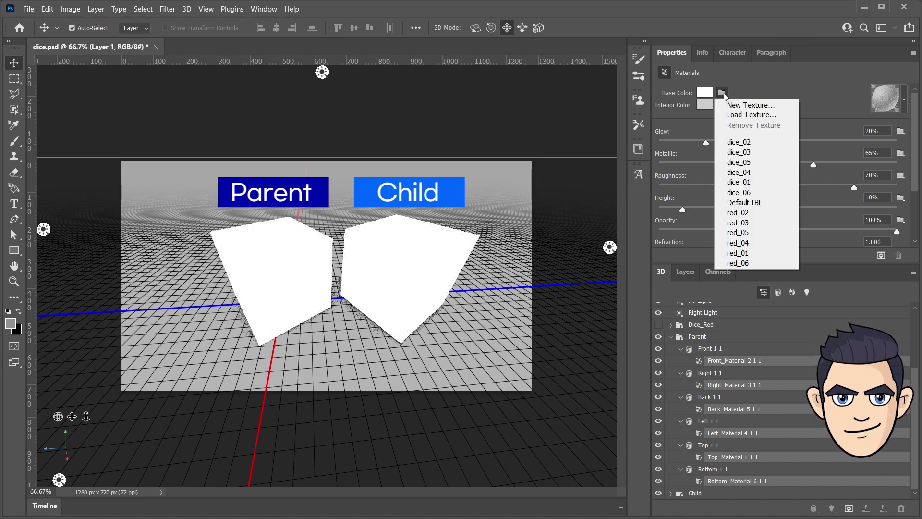
left_click(735, 117)
left_click(191, 103)
left_click(406, 440)
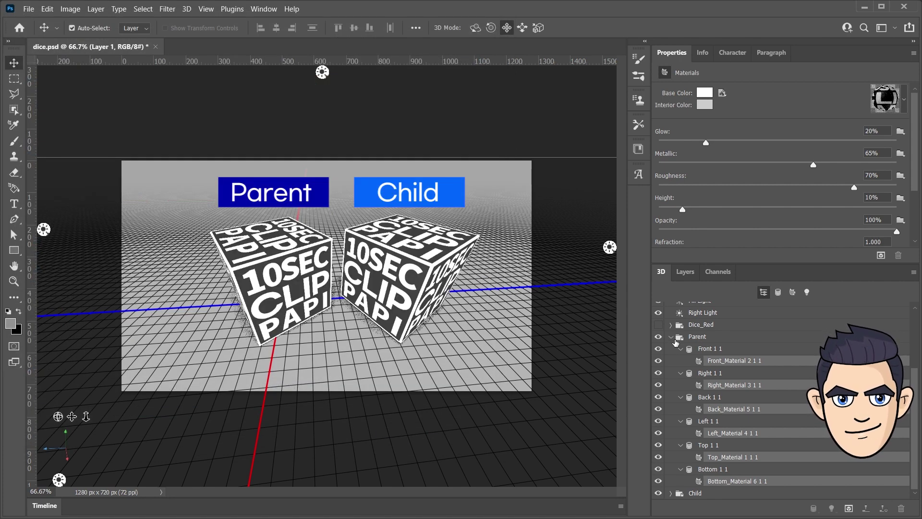
Step: Collapse Parent and nudge the Child cube slightly right, to X 47.34
left_click(675, 340)
left_click(696, 427)
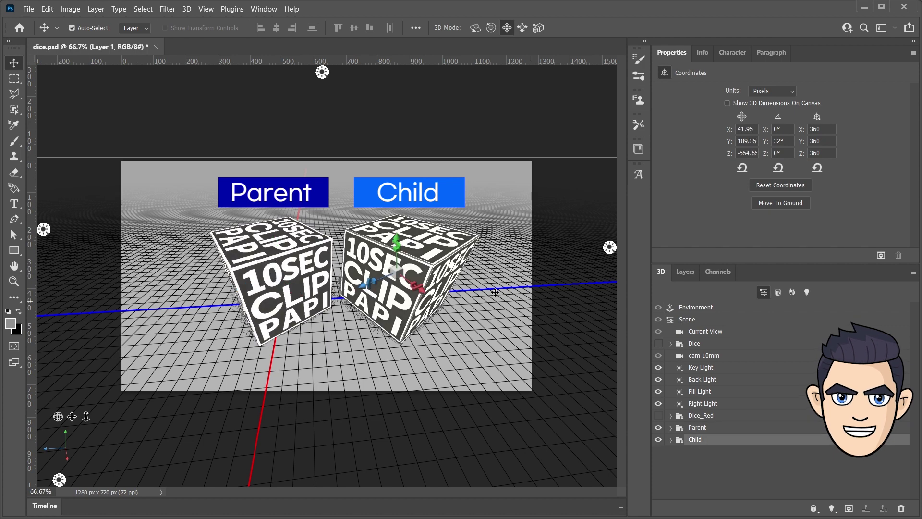
left_click_drag(495, 309, 498, 310)
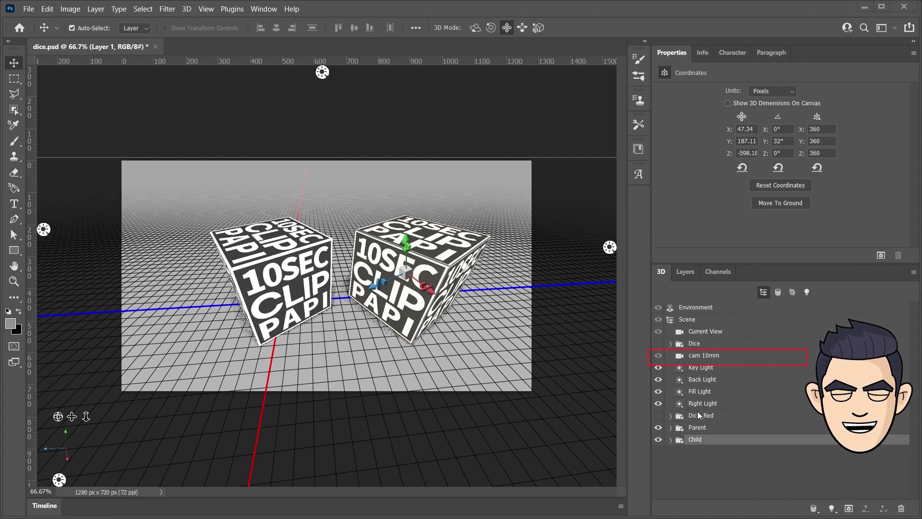
Step: View through the cam 10mm camera and show the white Dice and Dice_Red objects
left_click(699, 356)
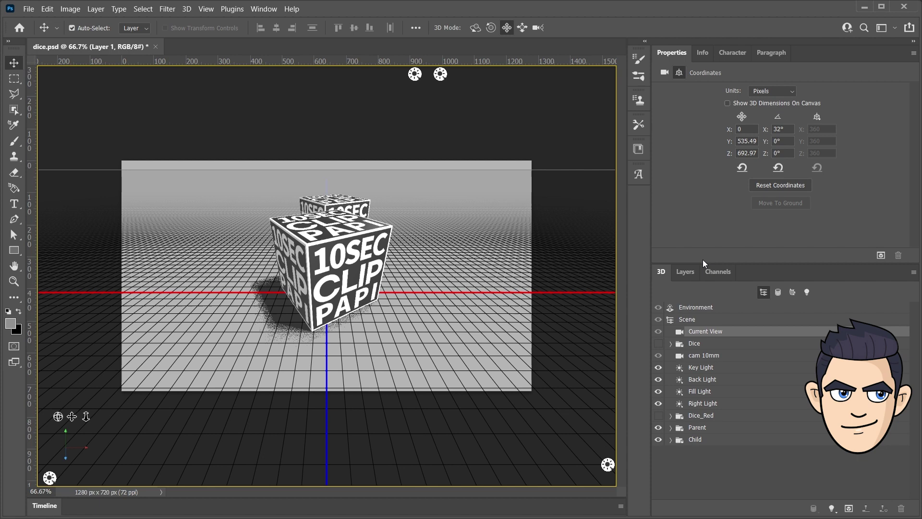
left_click(658, 344)
left_click(506, 28)
left_click(659, 416)
left_click(697, 422)
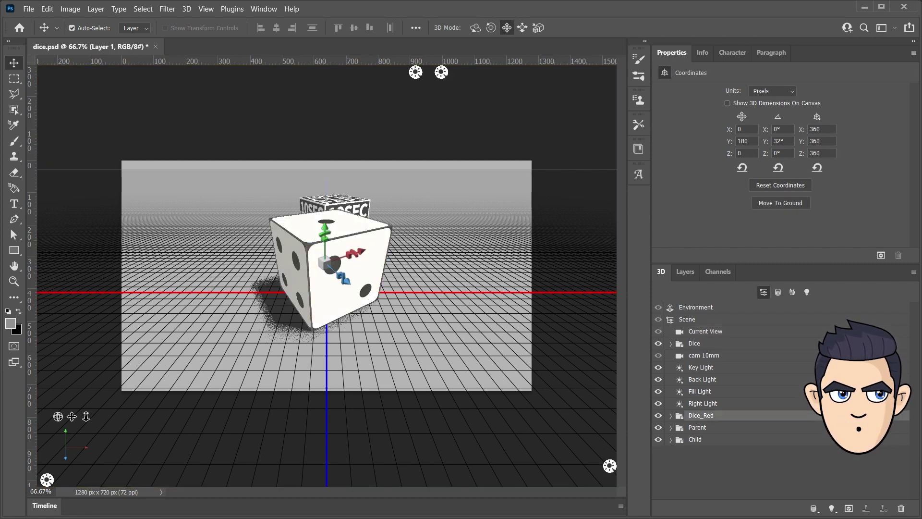
Step: Slide the red die right, the Parent 10SEC cube left, and raise the Child cube
left_click_drag(365, 276, 487, 283)
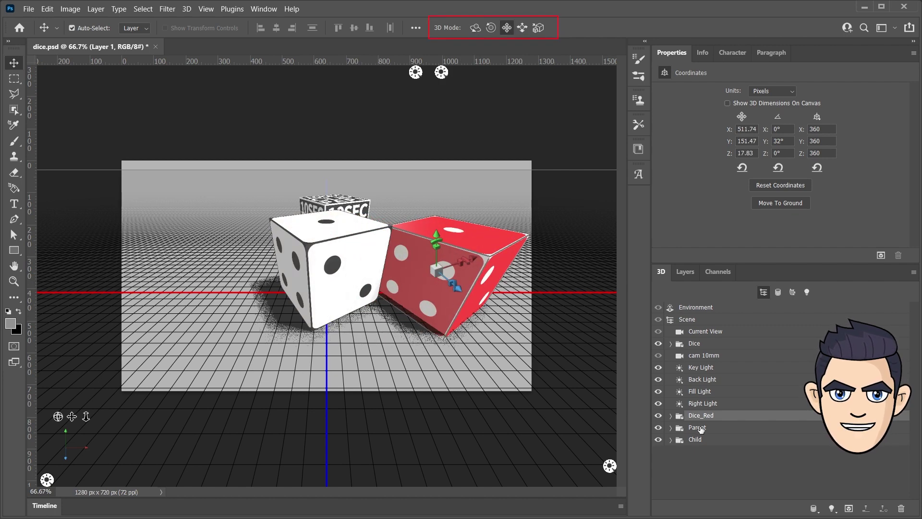
left_click(699, 427)
left_click_drag(407, 306, 343, 304)
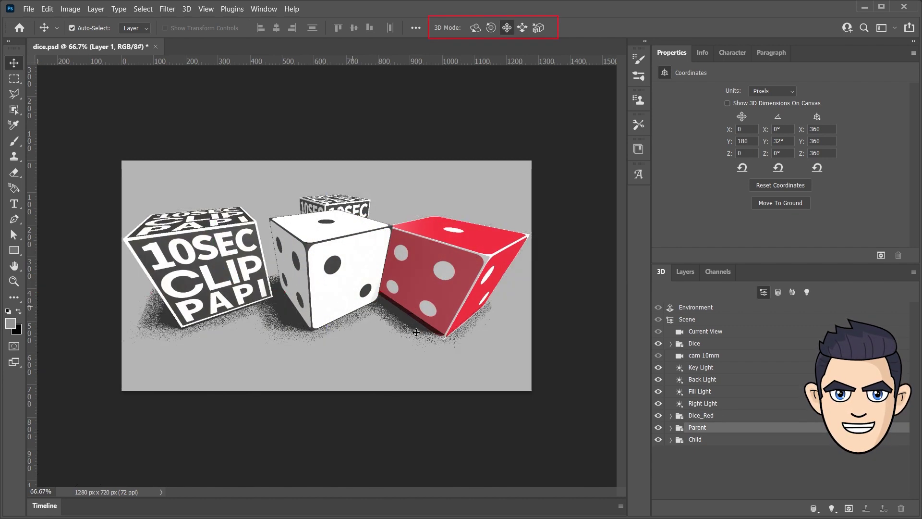
left_click(696, 439)
left_click_drag(364, 183, 360, 142)
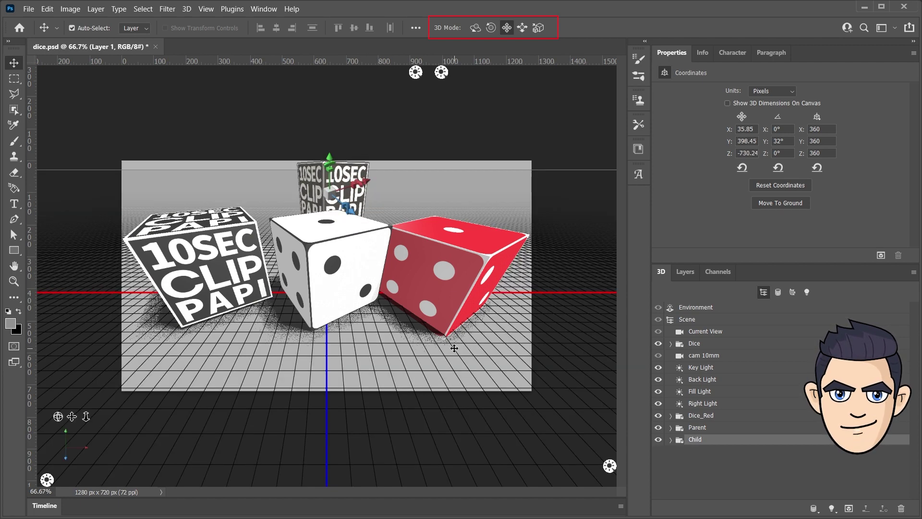
Step: Tilt the white die, then reset its rotation values in Properties
left_click(477, 28)
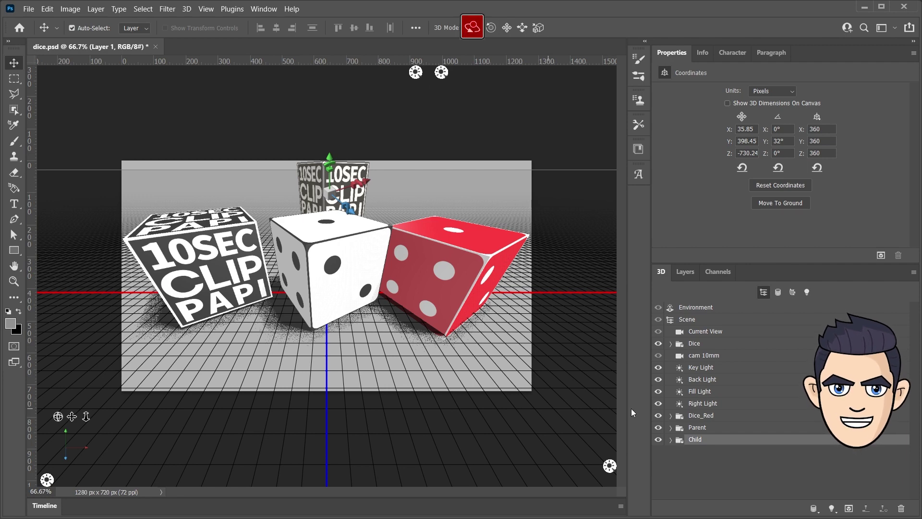
left_click(692, 343)
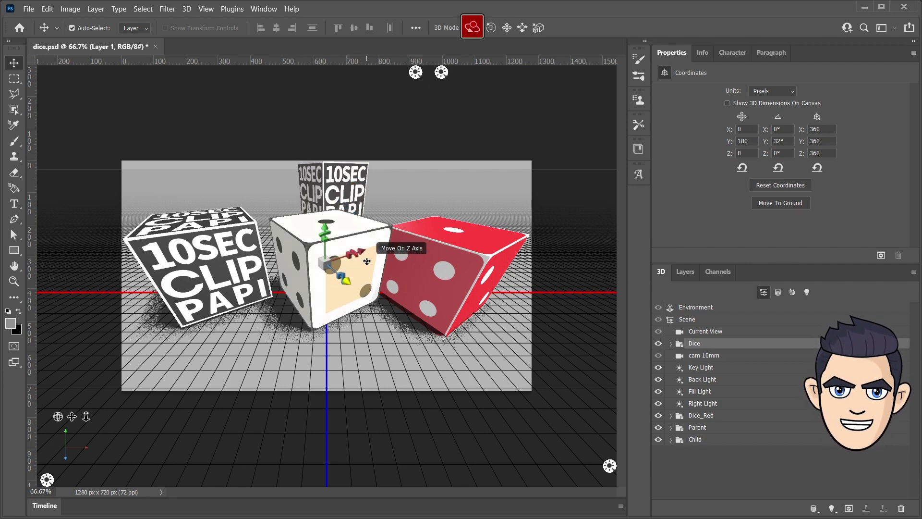
mouse_move(450, 179)
left_mouse_down()
mouse_move(437, 155)
mouse_move(432, 180)
mouse_move(536, 219)
mouse_move(510, 288)
mouse_move(351, 217)
mouse_move(386, 200)
mouse_move(502, 183)
mouse_move(459, 222)
left_mouse_up()
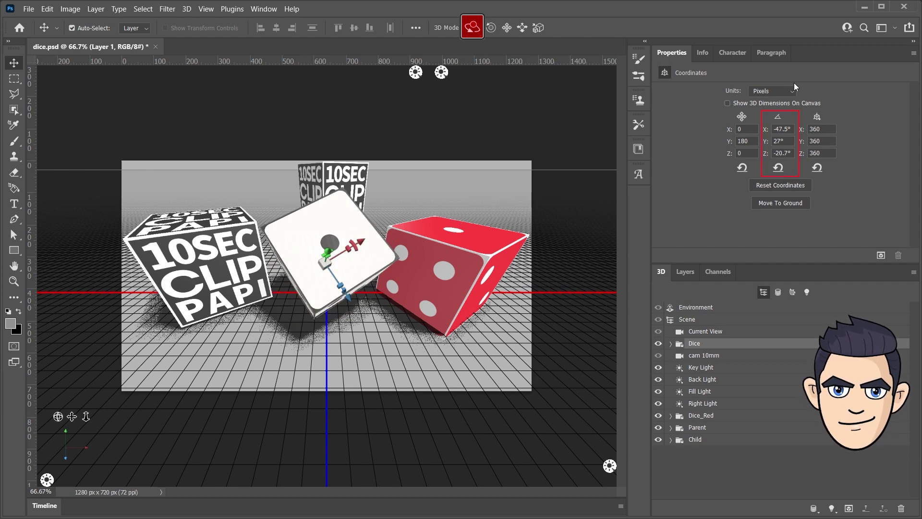
left_click(778, 168)
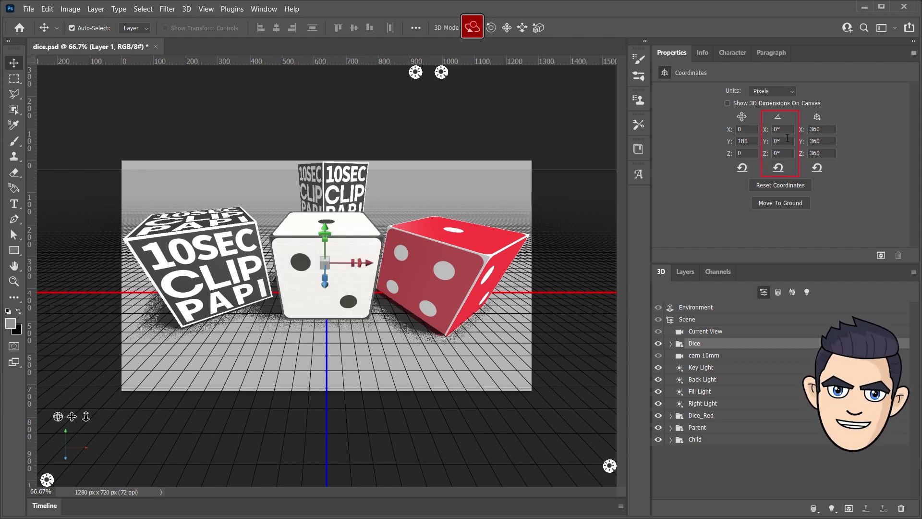
type("32")
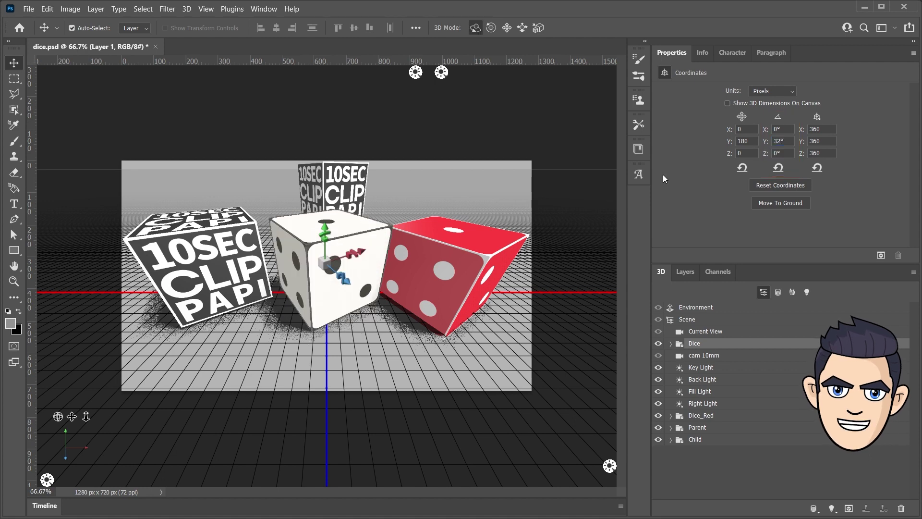
Step: Rotate and roll the red die toward the camera so it shows four pips
left_click(695, 416)
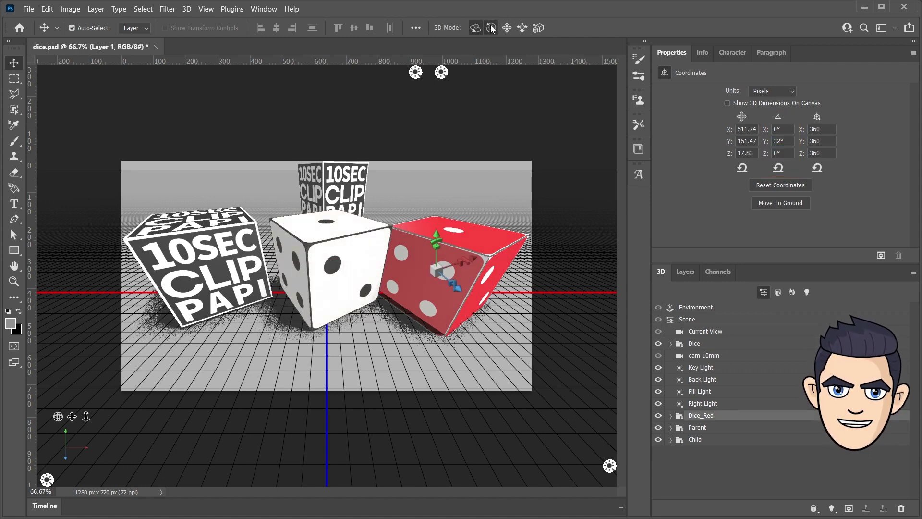
left_click_drag(564, 290, 186, 202)
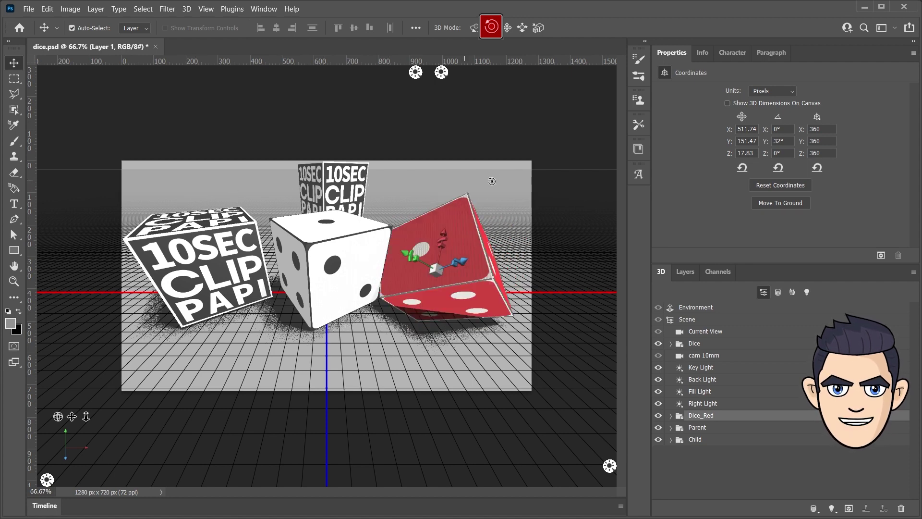
left_click_drag(186, 202, 479, 28)
left_click(479, 28)
left_click_drag(533, 214, 634, 240)
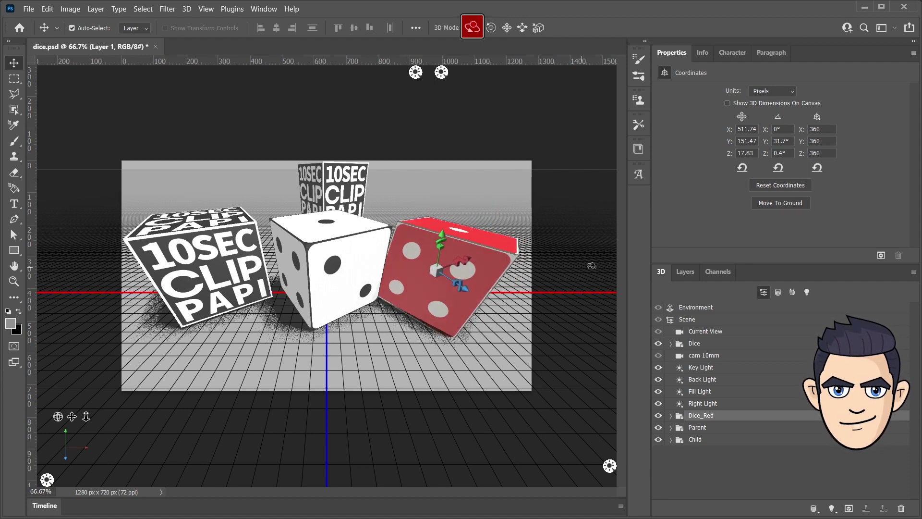
left_click(491, 27)
mouse_move(552, 140)
left_mouse_down()
mouse_move(253, 194)
mouse_move(359, 158)
mouse_move(576, 149)
left_mouse_up()
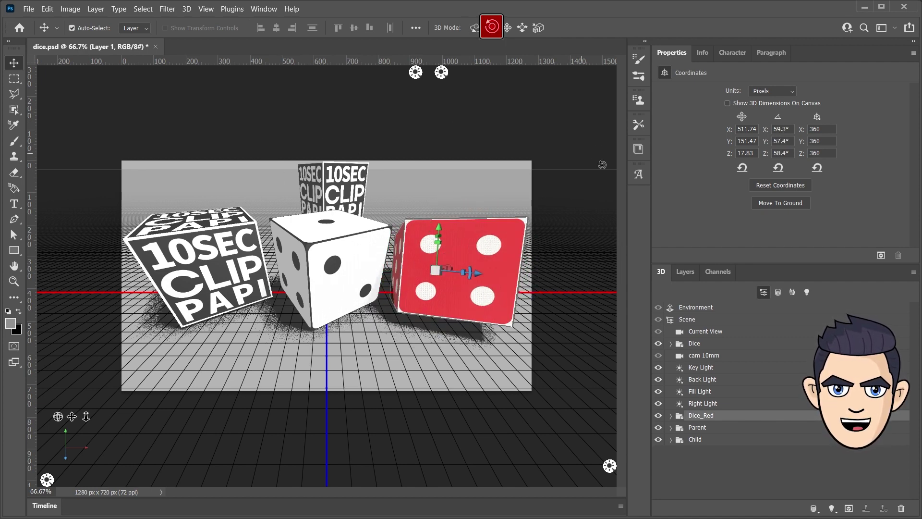
Step: Place the Parent cube left foreground, Child behind the white die, red die nearer camera
left_click(693, 429)
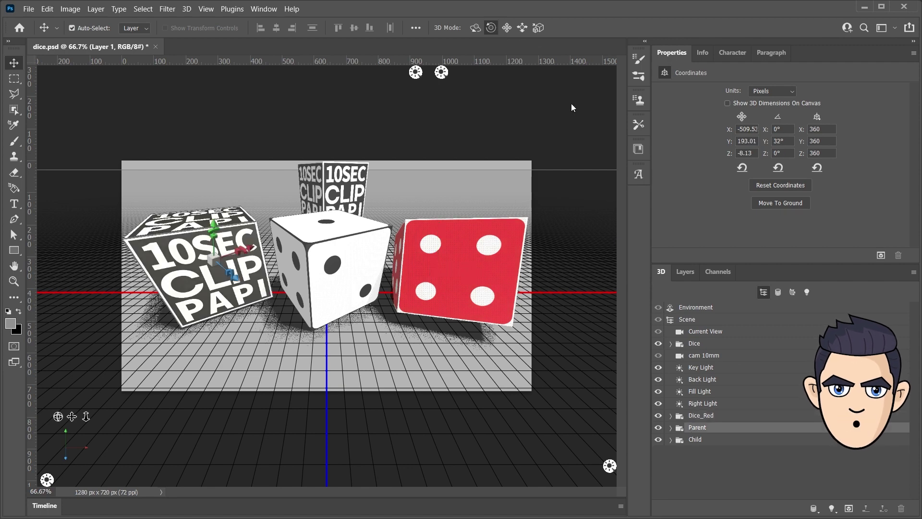
left_click_drag(261, 162, 450, 148)
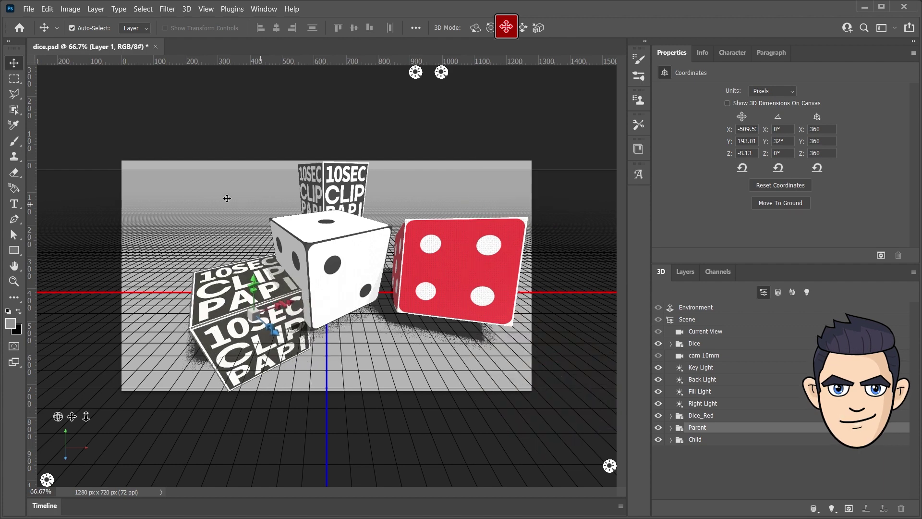
left_click_drag(449, 148, 415, 125)
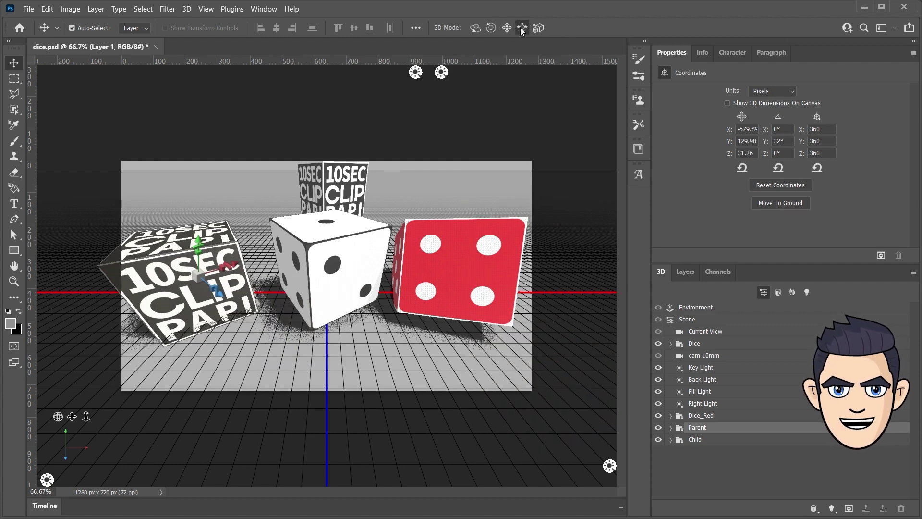
left_click(695, 440)
mouse_move(433, 181)
left_mouse_down()
mouse_move(391, 187)
mouse_move(458, 209)
left_mouse_up()
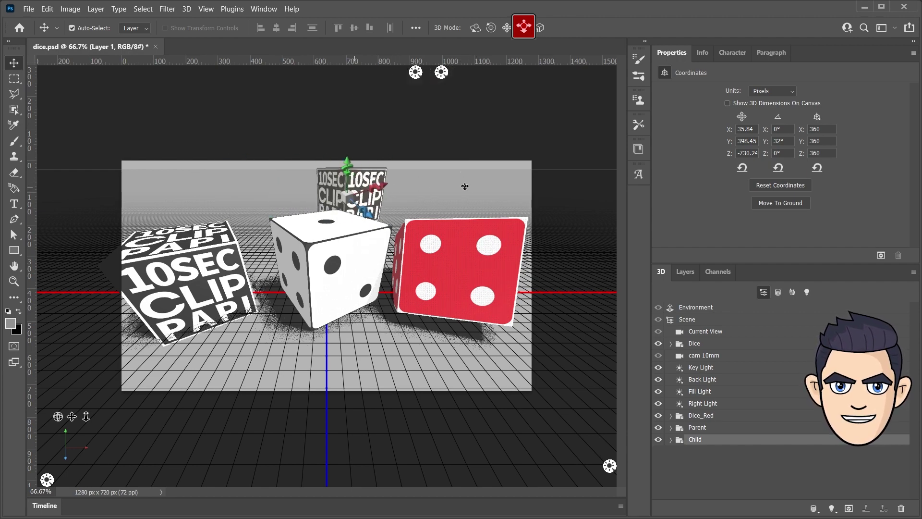
mouse_move(460, 240)
left_mouse_down()
mouse_move(511, 367)
mouse_move(524, 365)
mouse_move(420, 389)
left_mouse_up()
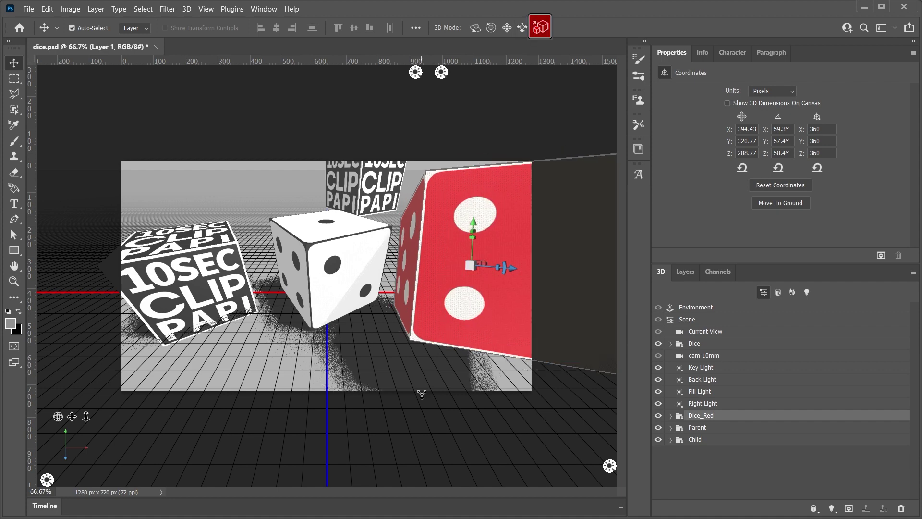
Step: Scale up the Parent 10SEC cube and tilt it around its X axis
left_click(195, 294)
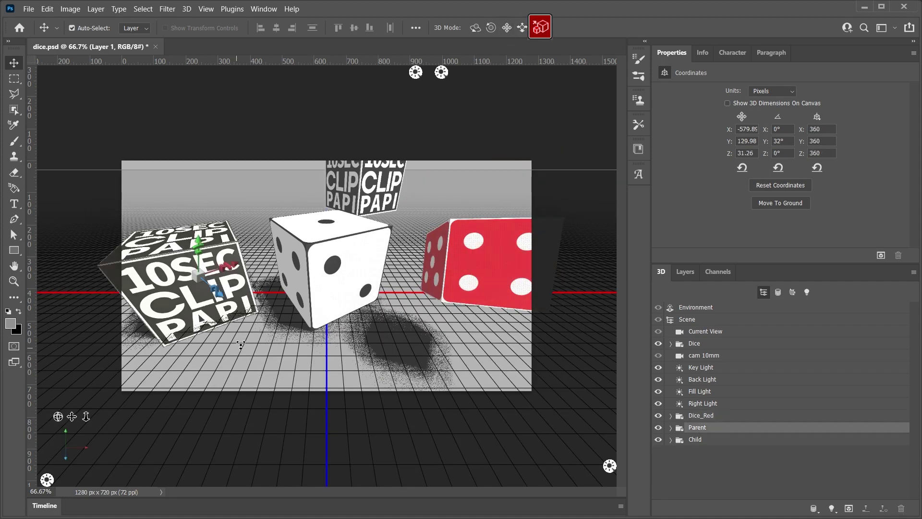
left_click_drag(239, 346, 260, 320)
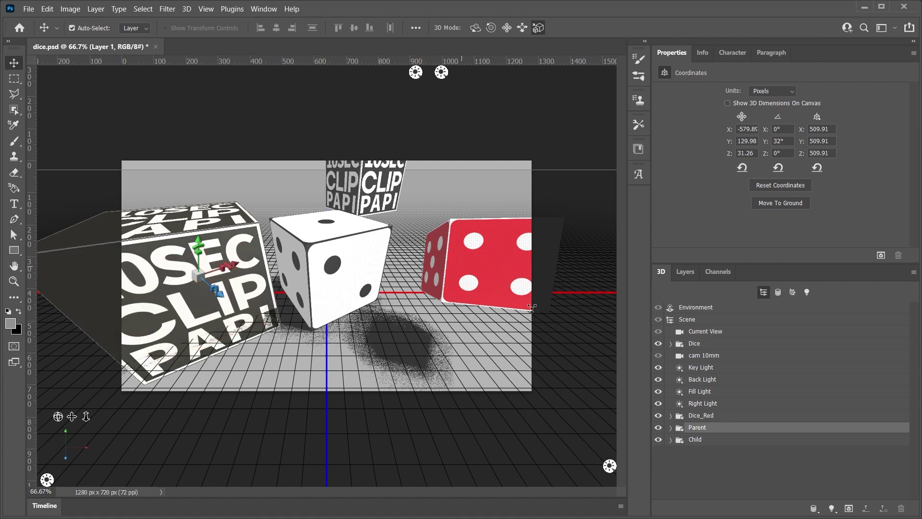
mouse_move(200, 255)
left_mouse_down()
mouse_move(202, 198)
mouse_move(232, 268)
mouse_move(225, 298)
left_mouse_up()
left_click(474, 257)
Step: Lift the red die, resize the Parent cube beside the white die, and move Child left
mouse_move(474, 257)
left_mouse_down()
mouse_move(389, 301)
mouse_move(413, 269)
left_mouse_up()
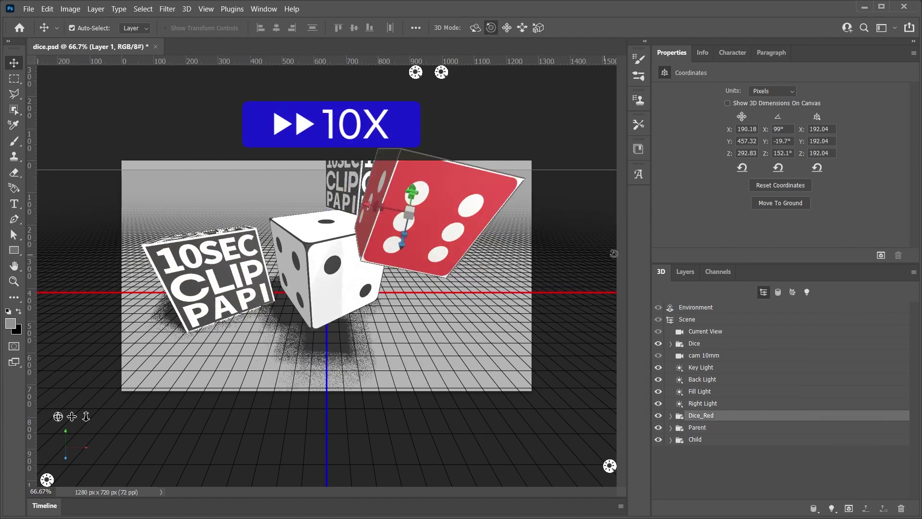
left_click(211, 269)
left_click(538, 28)
left_click_drag(453, 325, 412, 379)
left_click(507, 27)
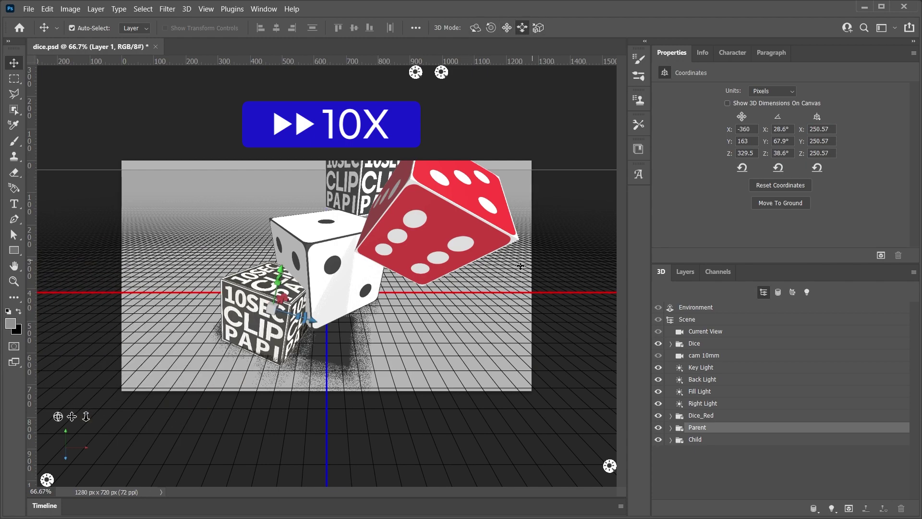
left_click_drag(216, 307, 508, 344)
left_click_drag(361, 188, 240, 202)
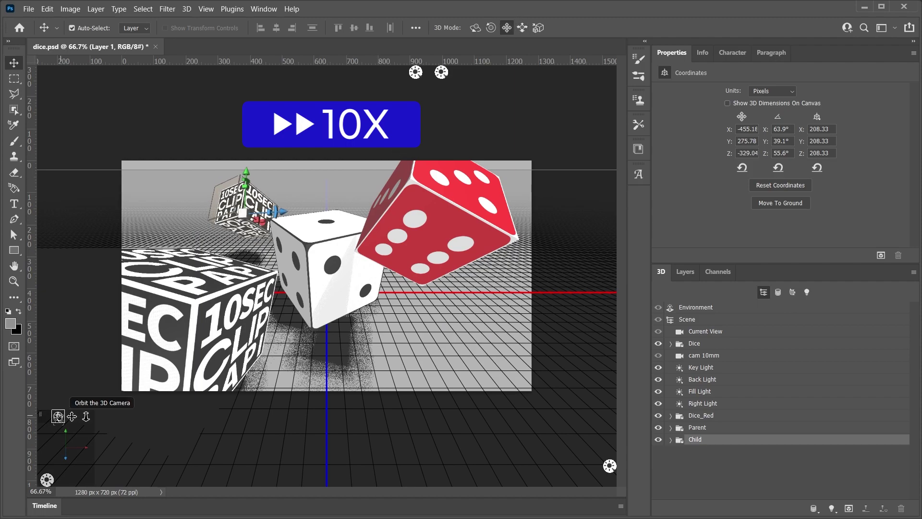
Step: Re-angle the camera and add a smaller copy of the white die at lower right
left_click_drag(58, 416, 144, 385)
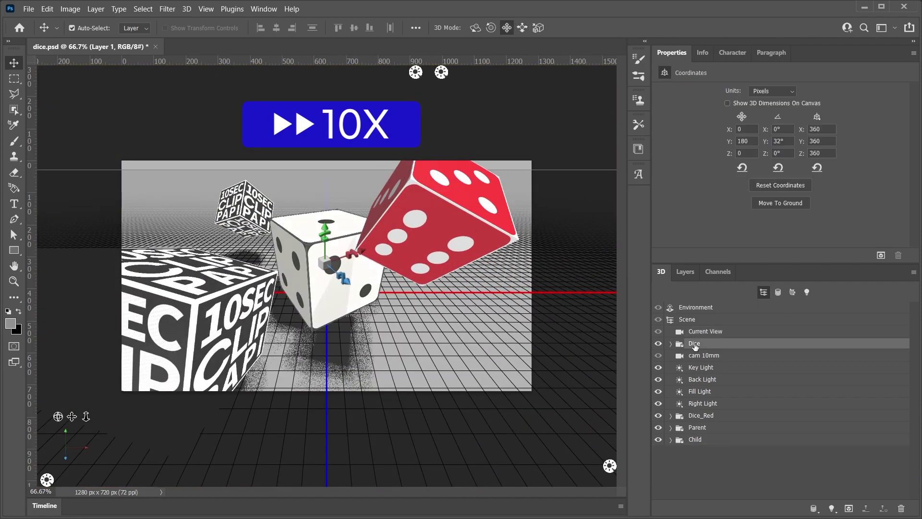
left_click_drag(329, 268, 480, 317)
left_click_drag(568, 206, 560, 273)
left_click_drag(86, 416, 81, 407)
Step: Bring the red die closer, drop the small die to the floor, and re-tilt Parent
left_click(257, 211)
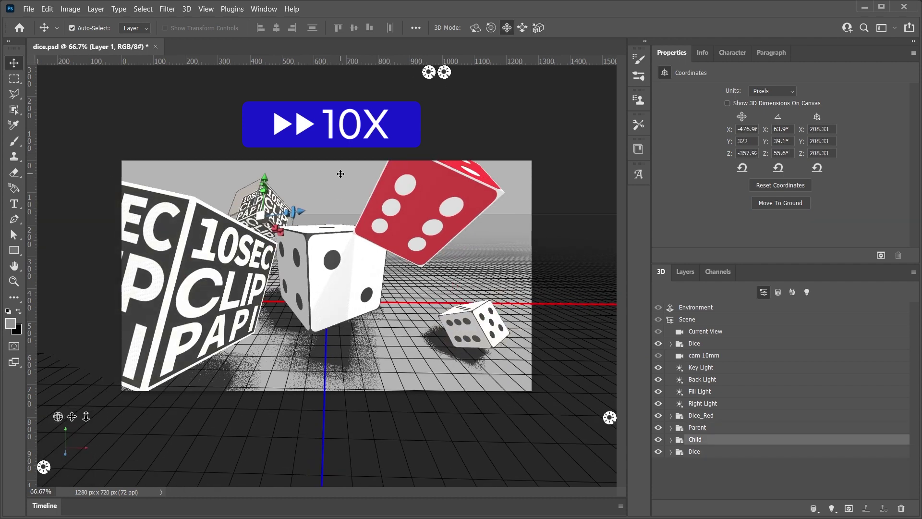
left_click(412, 200)
mouse_move(412, 200)
left_mouse_down()
mouse_move(387, 160)
mouse_move(365, 195)
left_mouse_up()
left_click(461, 319)
left_click(780, 203)
mouse_move(192, 298)
left_mouse_down()
mouse_move(394, 349)
mouse_move(350, 331)
left_mouse_up()
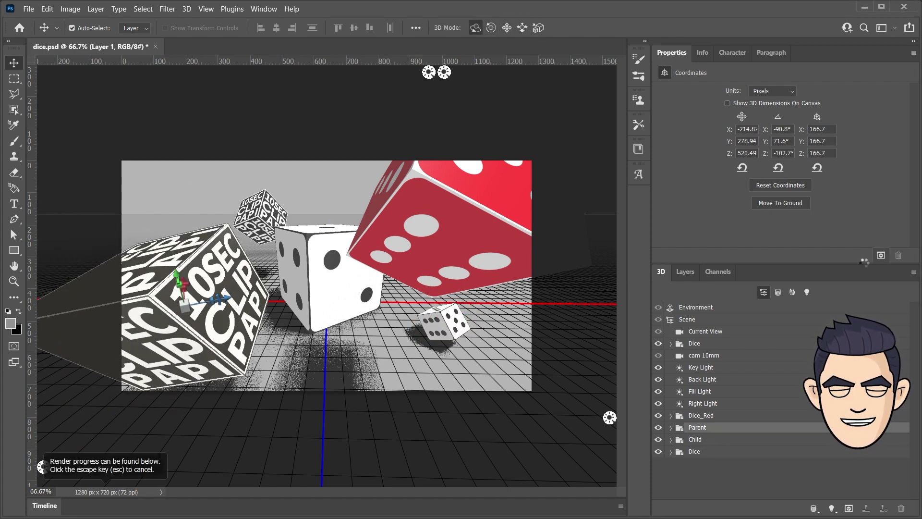
Step: Render the dice scene at full quality, then select Layer 1 in the Layers list
left_click(881, 255)
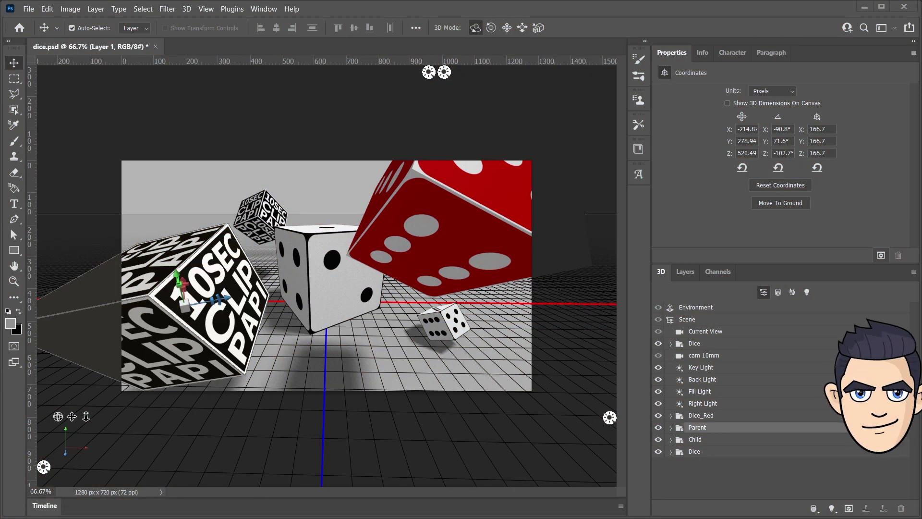
left_click(686, 272)
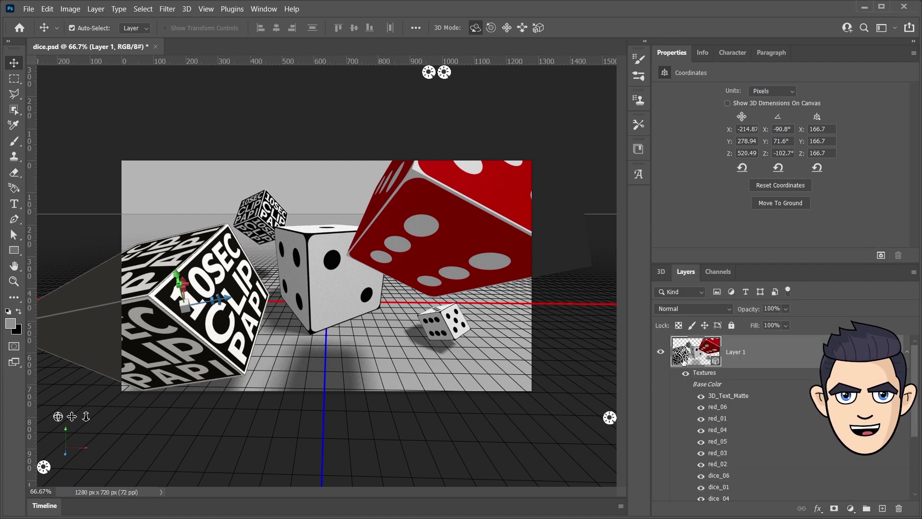
scroll(915, 417, "down", 3)
left_click(864, 483)
scroll(865, 483, "up", 2)
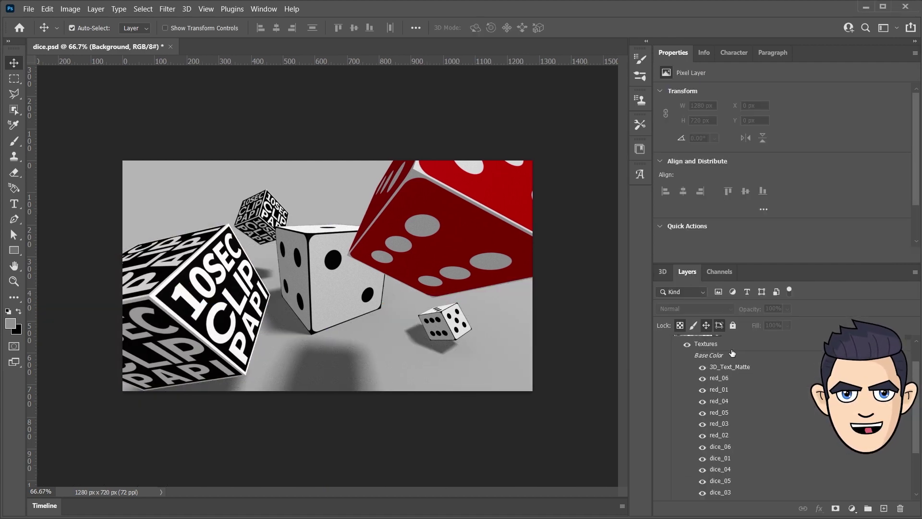
scroll(741, 363, "up", 2)
left_click(778, 356)
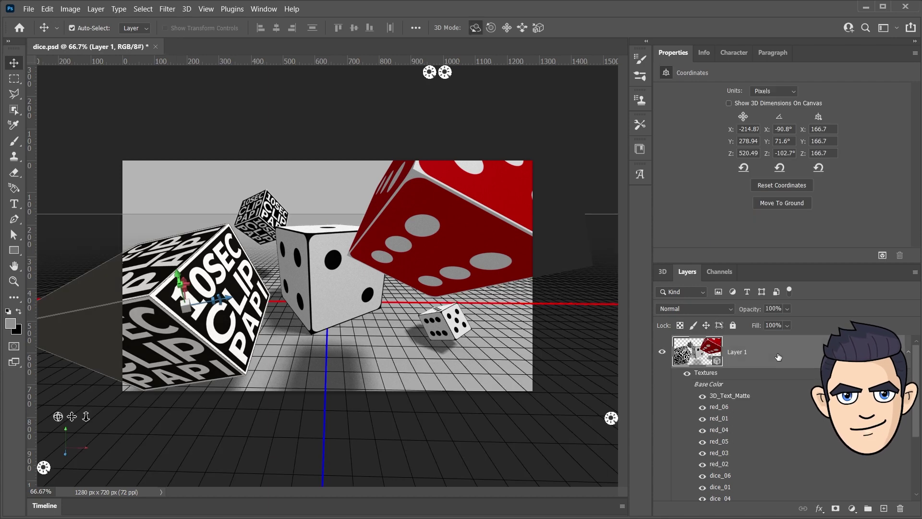
Step: Duplicate Layer 1, rasterize and hide the copy, then undo it
key("ctrl+j")
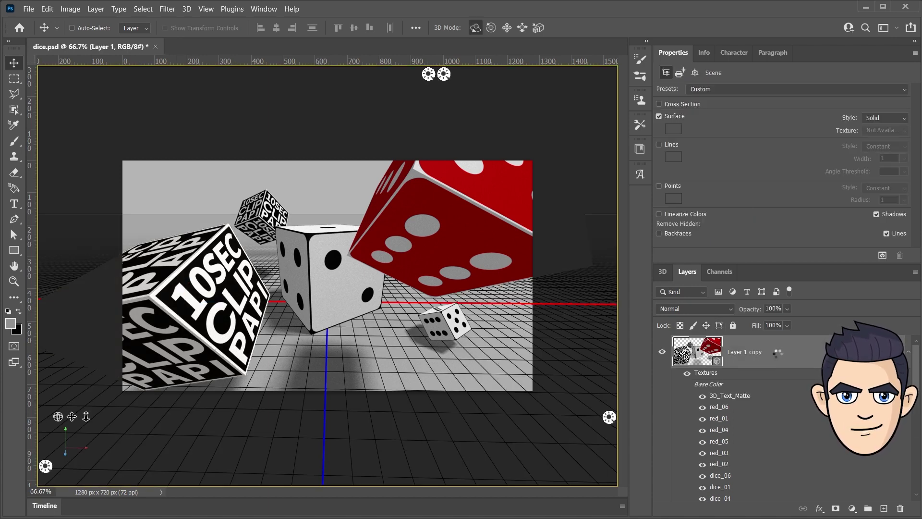
right_click(814, 364)
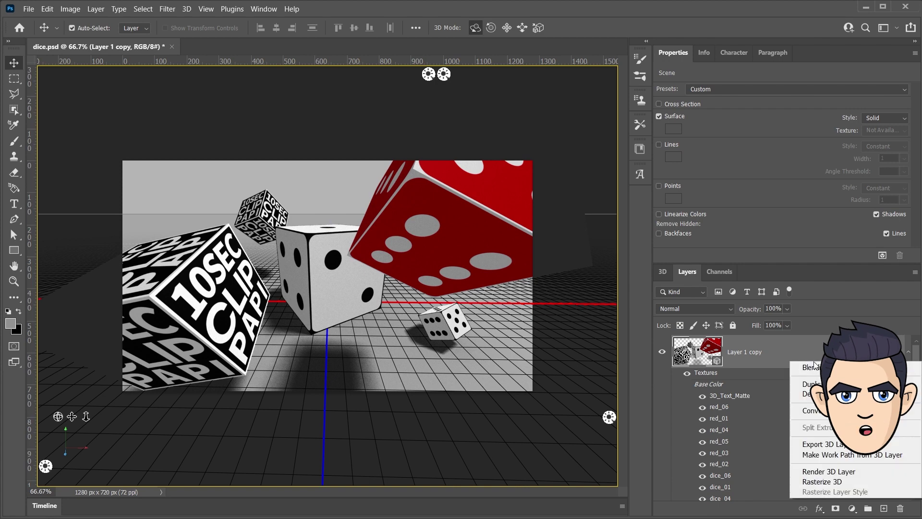
left_click(823, 482)
left_click(662, 352)
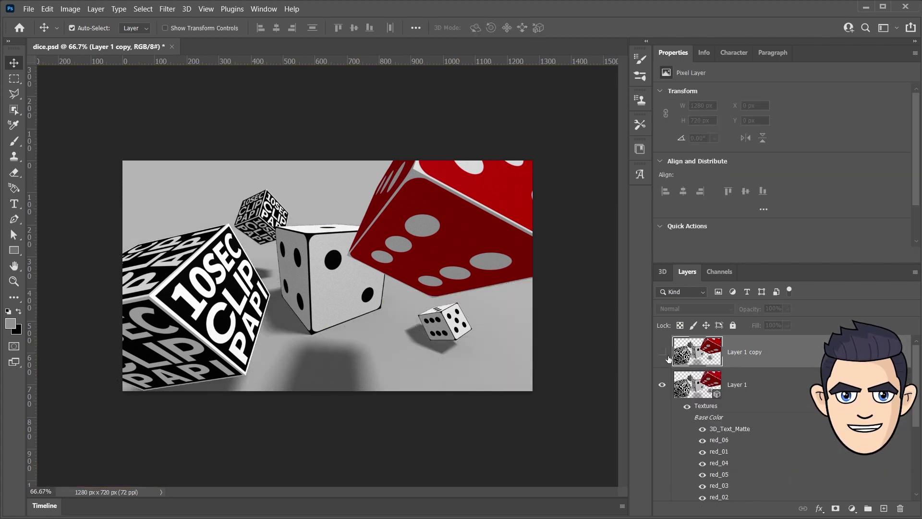
key("Delete")
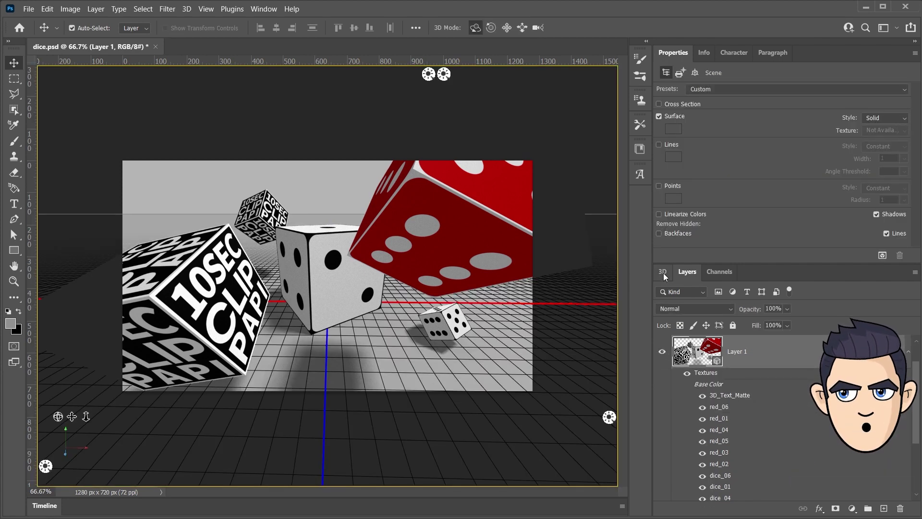
Step: Give the Current View camera depth of field Distance 0.3, Depth 5, and re-render
left_click(663, 272)
left_click(704, 332)
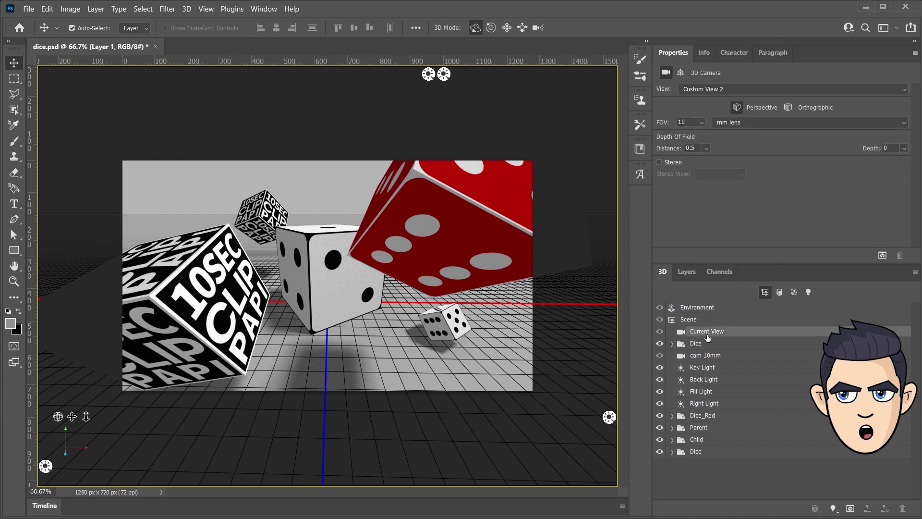
left_click(904, 149)
left_click_drag(859, 163, 912, 162)
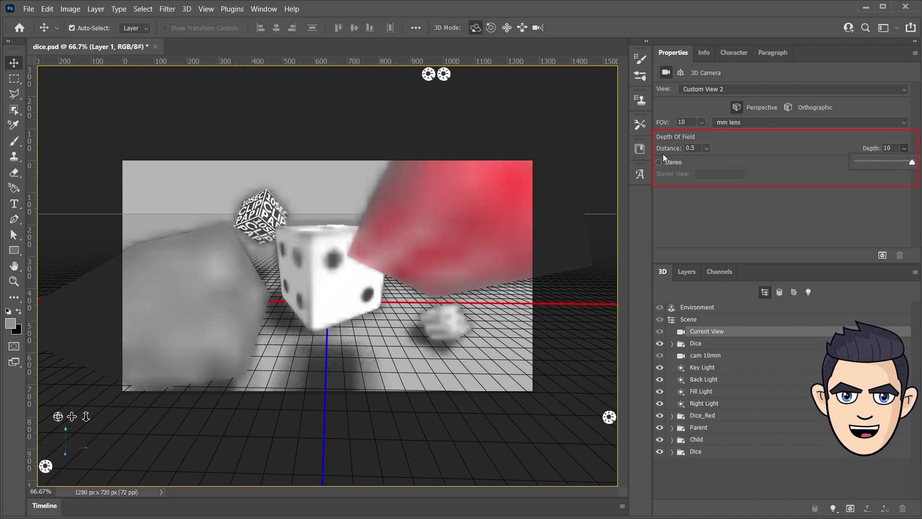
left_click(707, 149)
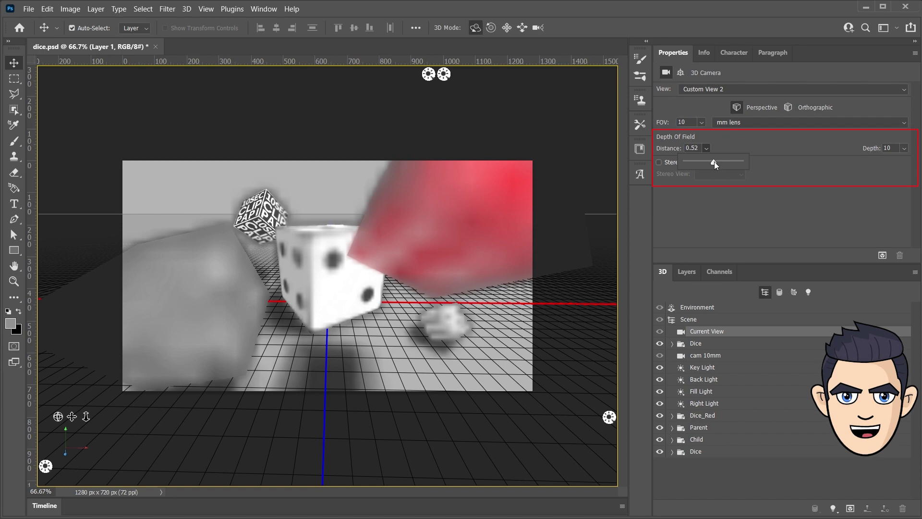
mouse_move(716, 165)
left_mouse_down()
mouse_move(689, 171)
mouse_move(704, 175)
left_mouse_up()
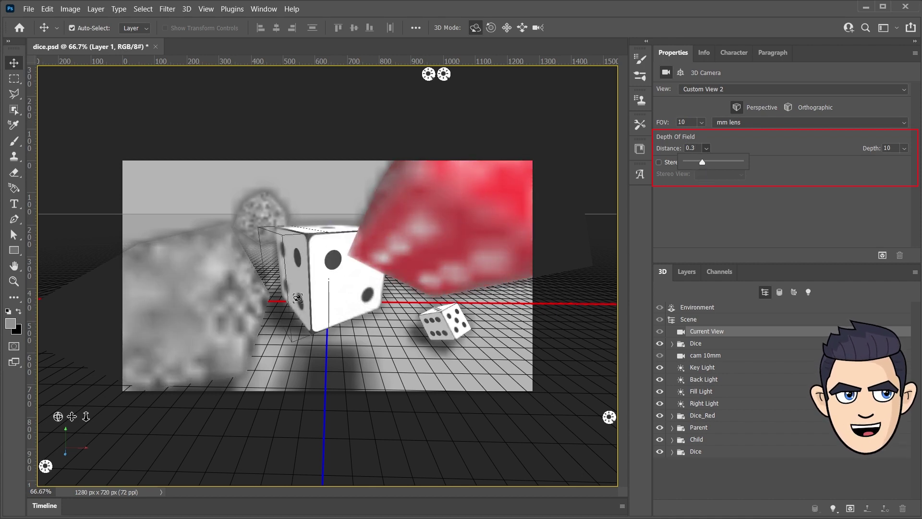
left_click(699, 147)
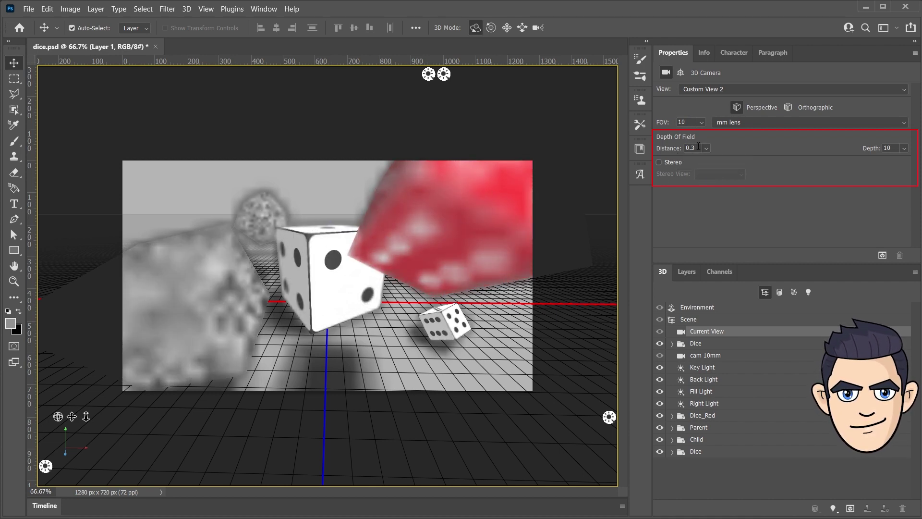
left_click(706, 148)
left_click_drag(714, 165, 713, 166)
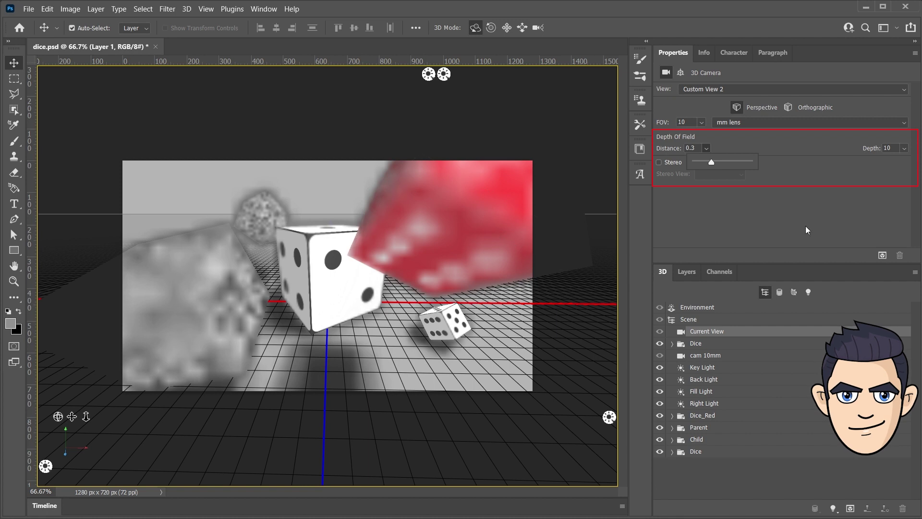
left_click(874, 150)
type("5")
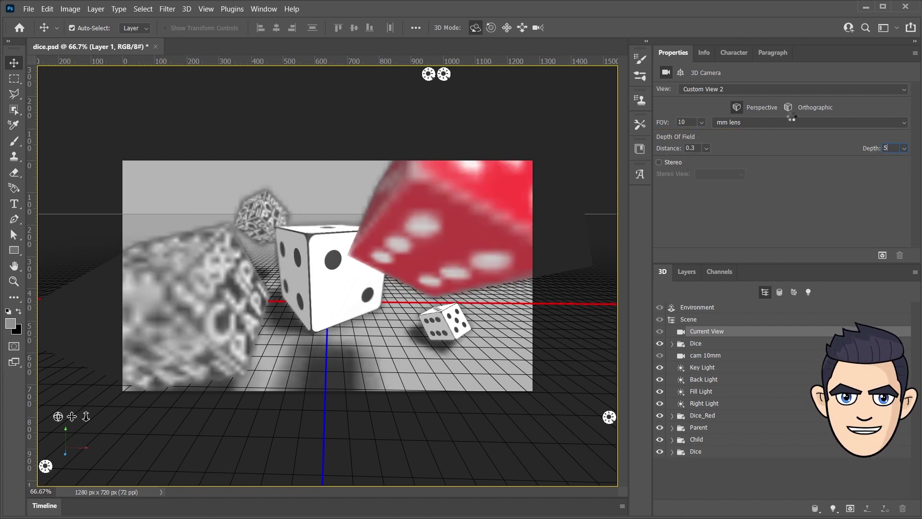
left_click(882, 255)
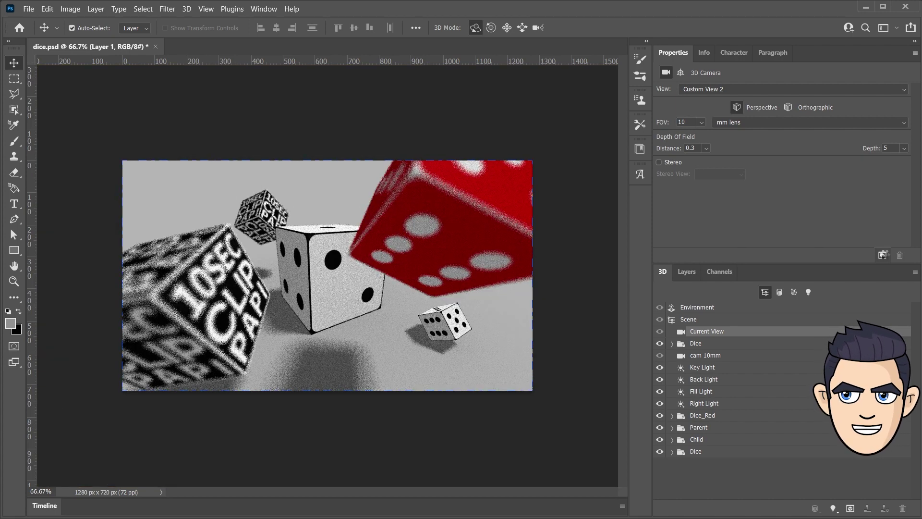
Step: Toggle the sharp render on and off to compare, leaving only the blurred render visible
left_click(662, 354)
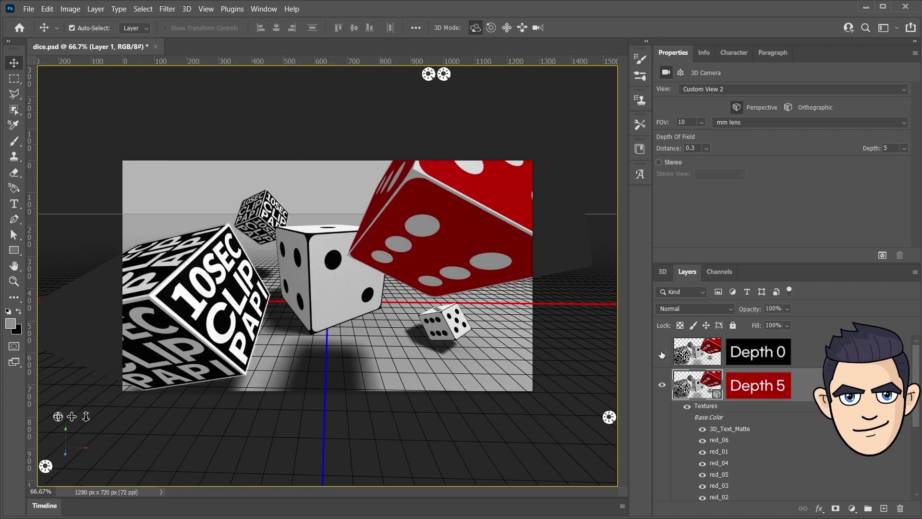
left_click(661, 354)
left_click(661, 354)
left_click(662, 354)
left_click(661, 354)
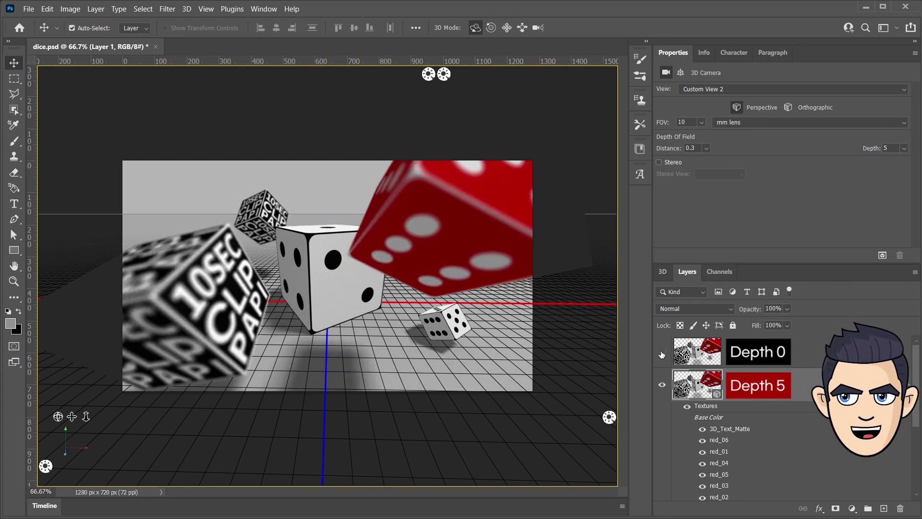
left_click(662, 354)
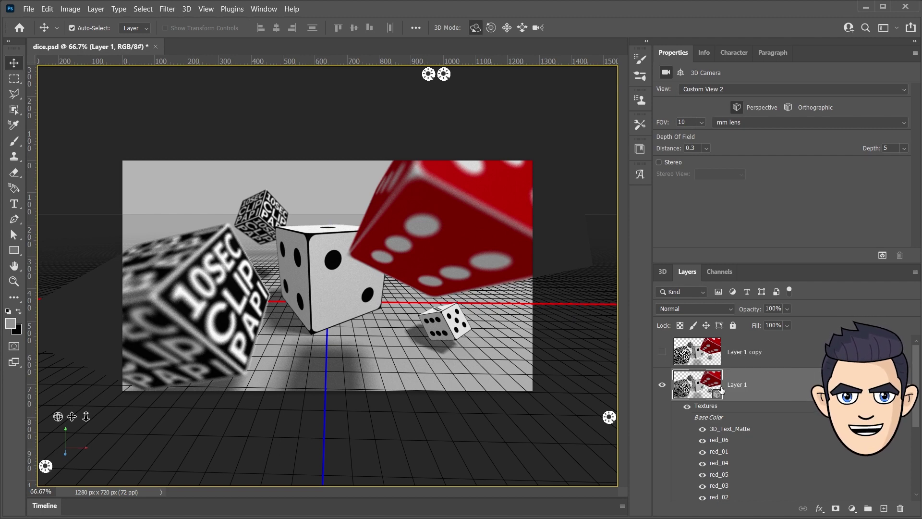
Step: Duplicate the blurred 3D layer, rasterize it as Layer 1 copy 2, and start renaming it
key("ctrl+j")
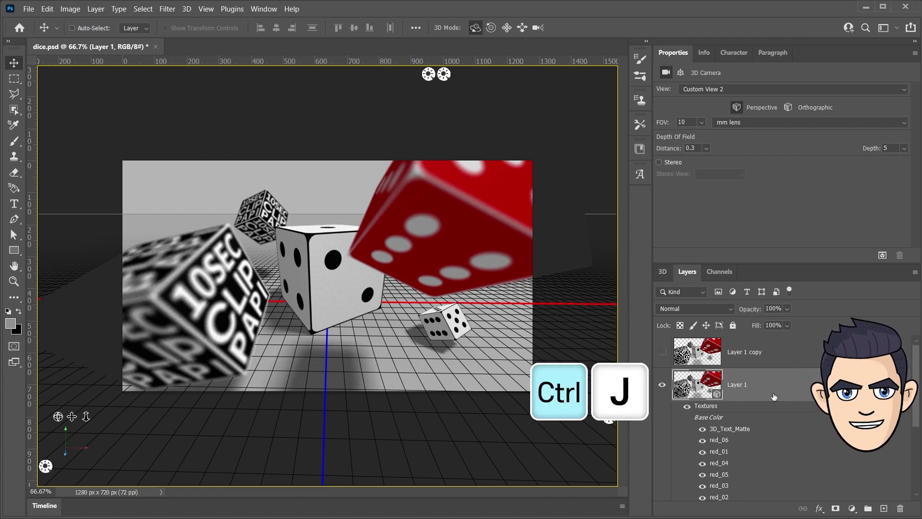
scroll(840, 458, "up", 3)
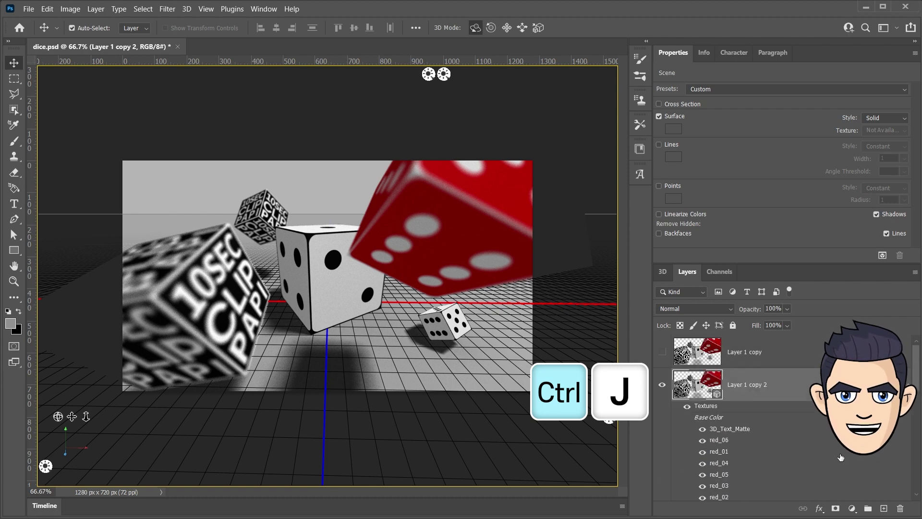
right_click(779, 393)
left_click(806, 510)
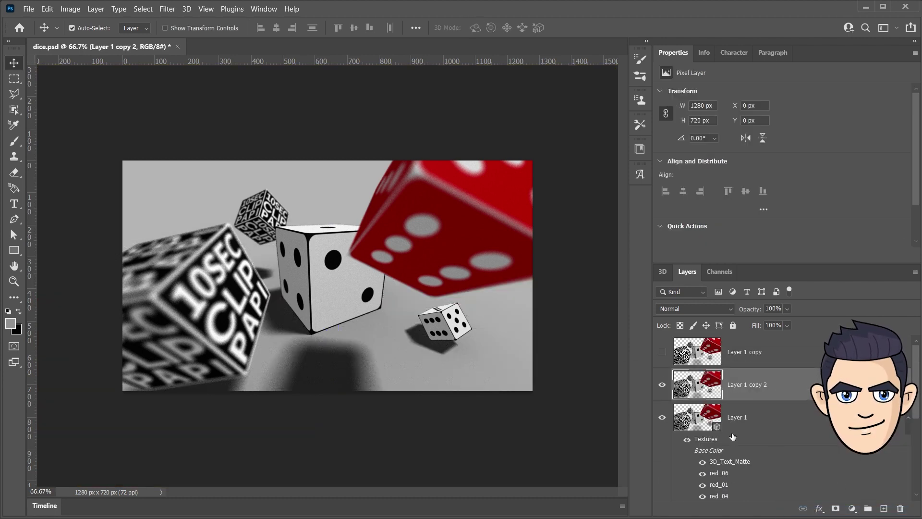
double_click(736, 386)
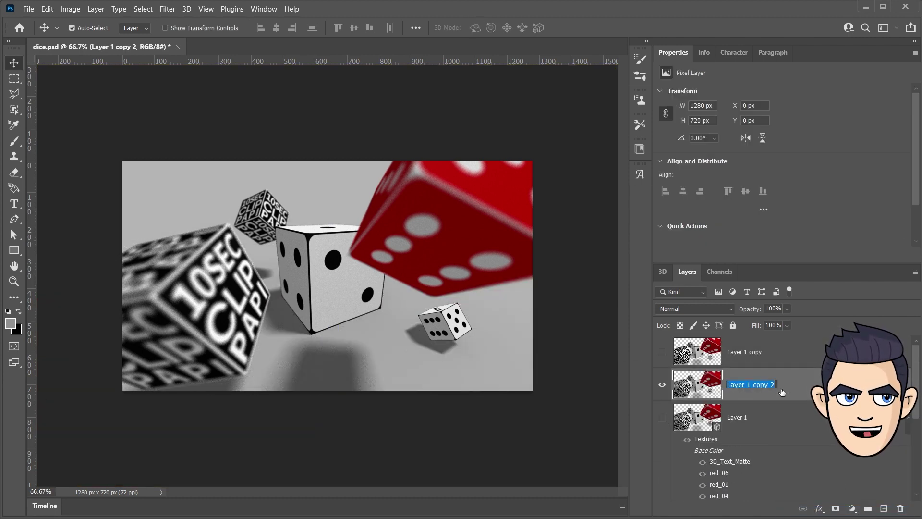